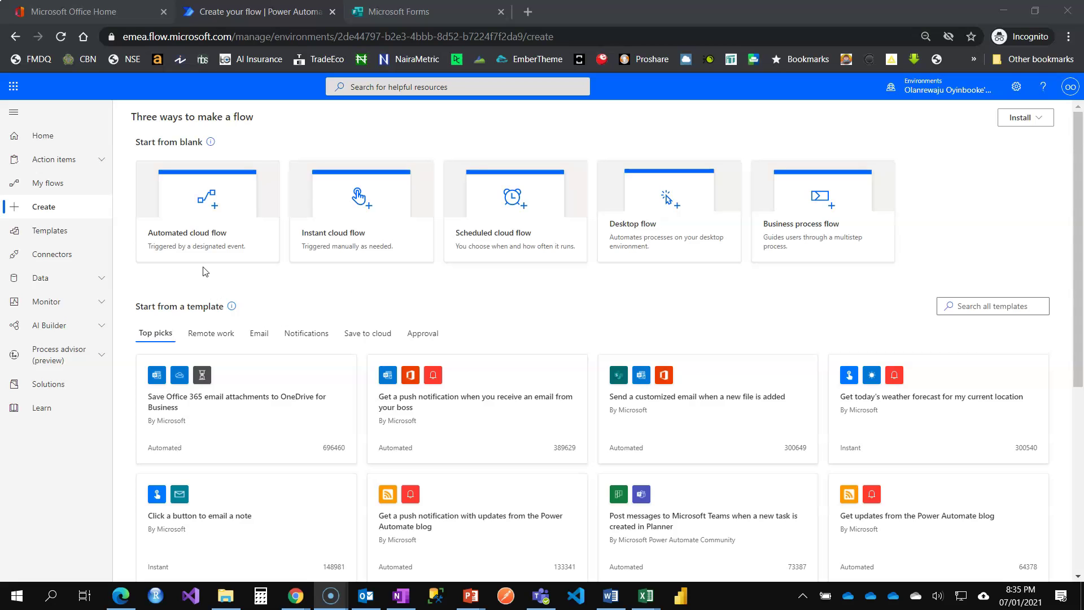
Step: Start an automated cloud flow named 'Dynamic Content' and switch to the Microsoft Forms form
left_click(220, 207)
left_click(609, 227)
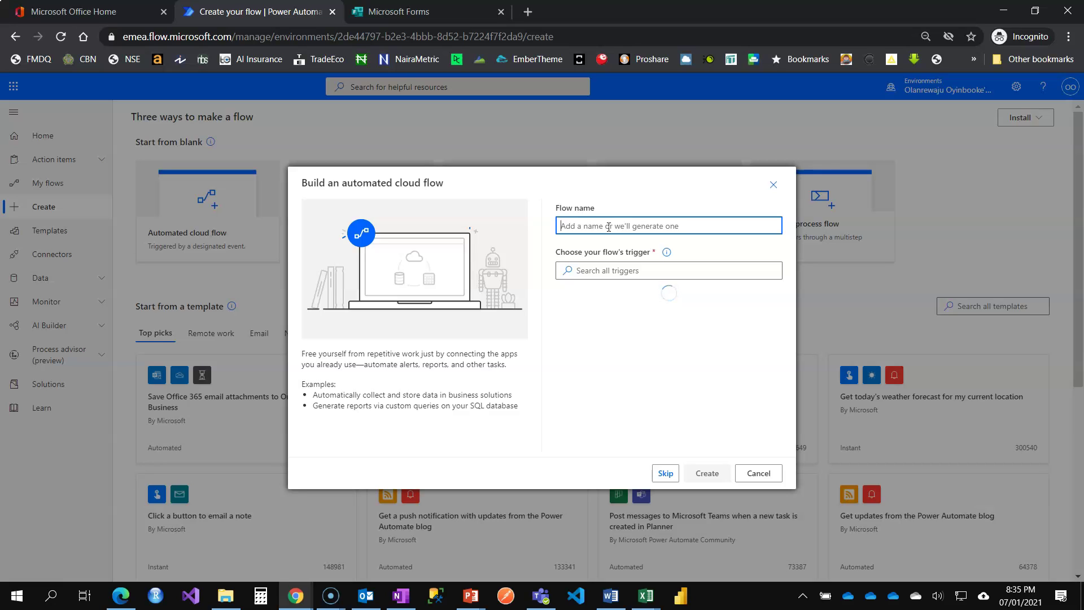
type("Dynamic Content")
left_click(419, 12)
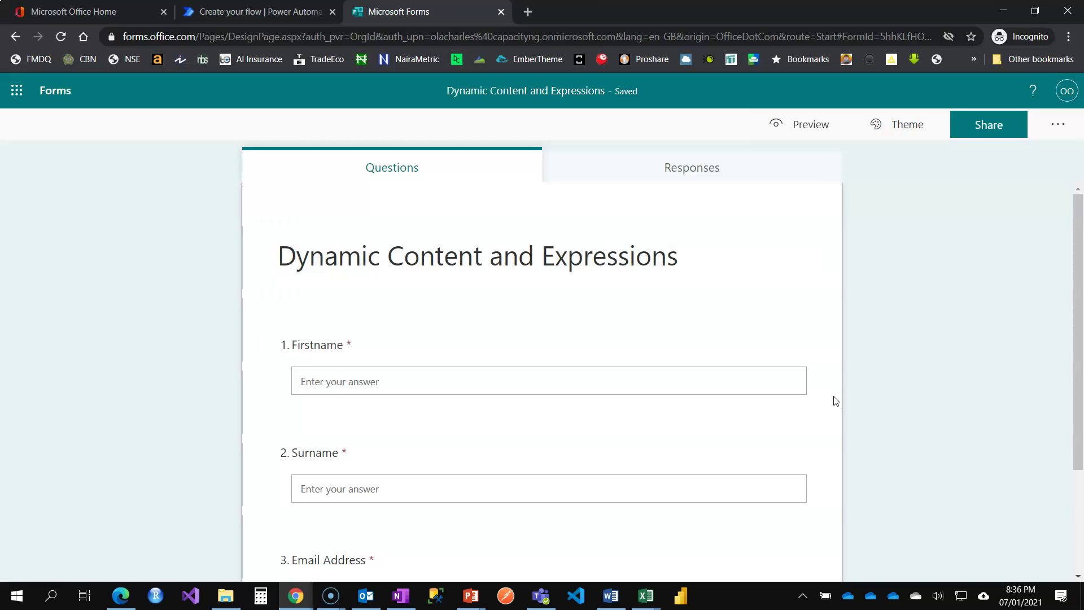
Step: Scroll through the Firstname, Surname and Email Address questions, then go back to Power Automate
scroll(836, 394, "down", 2)
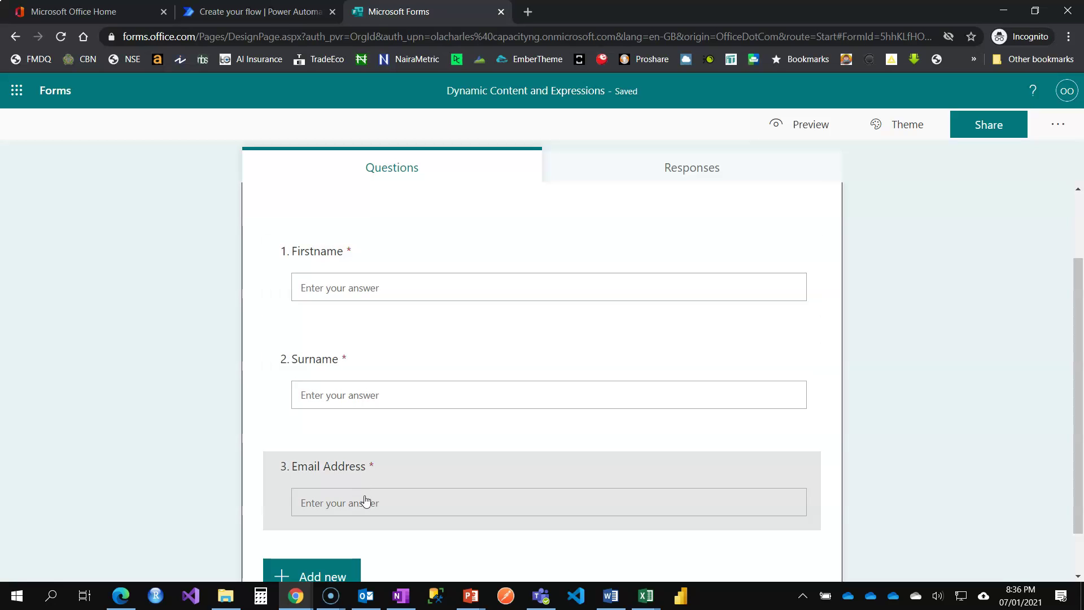
left_click(232, 11)
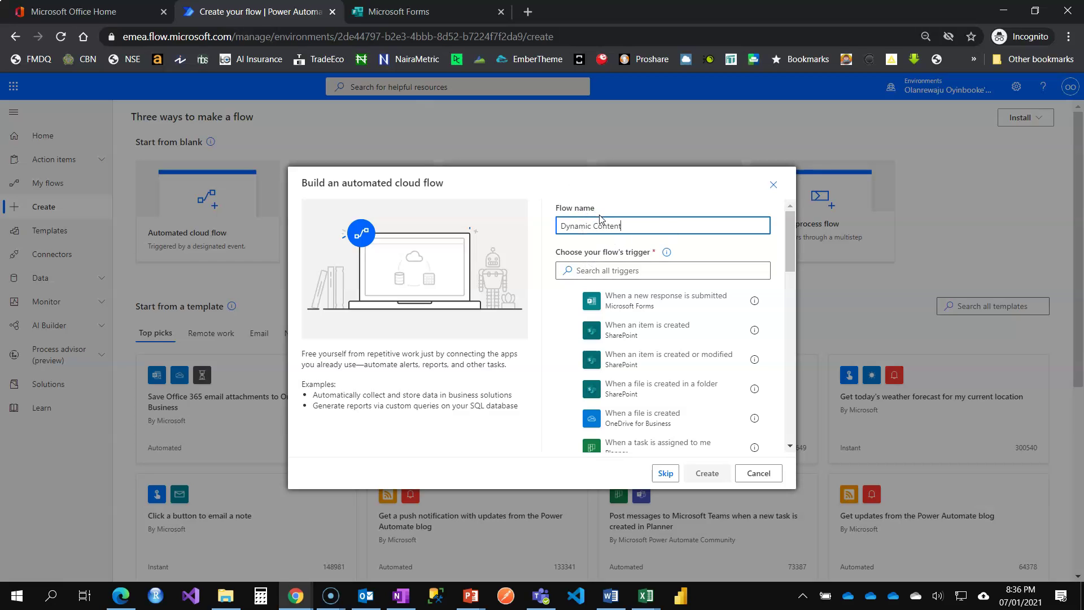
Step: Create the flow with a 'When a new response is submitted' trigger on the Dynamic Content and Expressions form
left_click(643, 302)
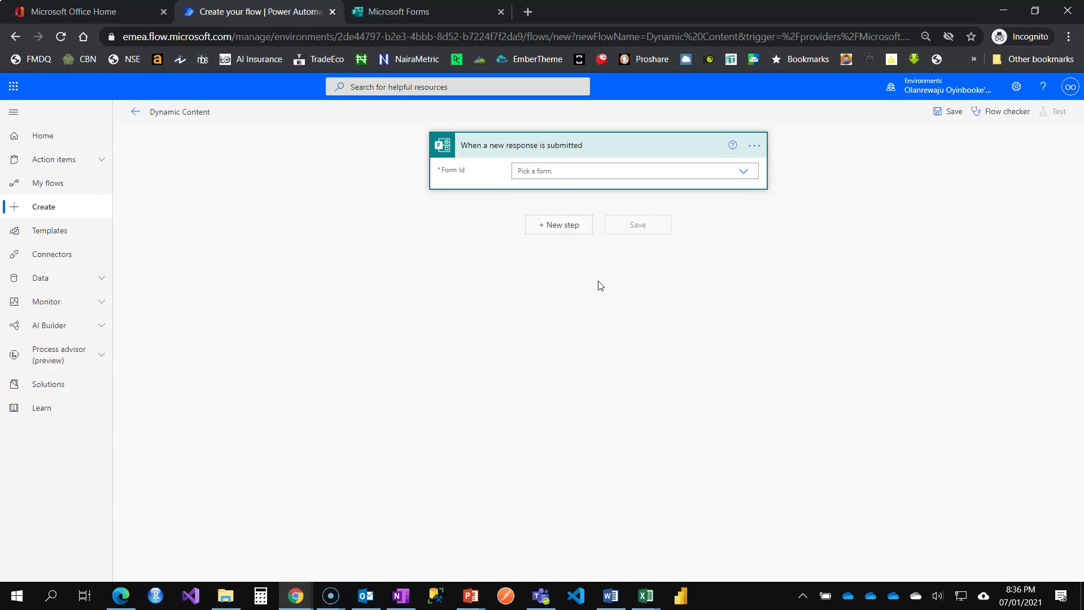
left_click(585, 171)
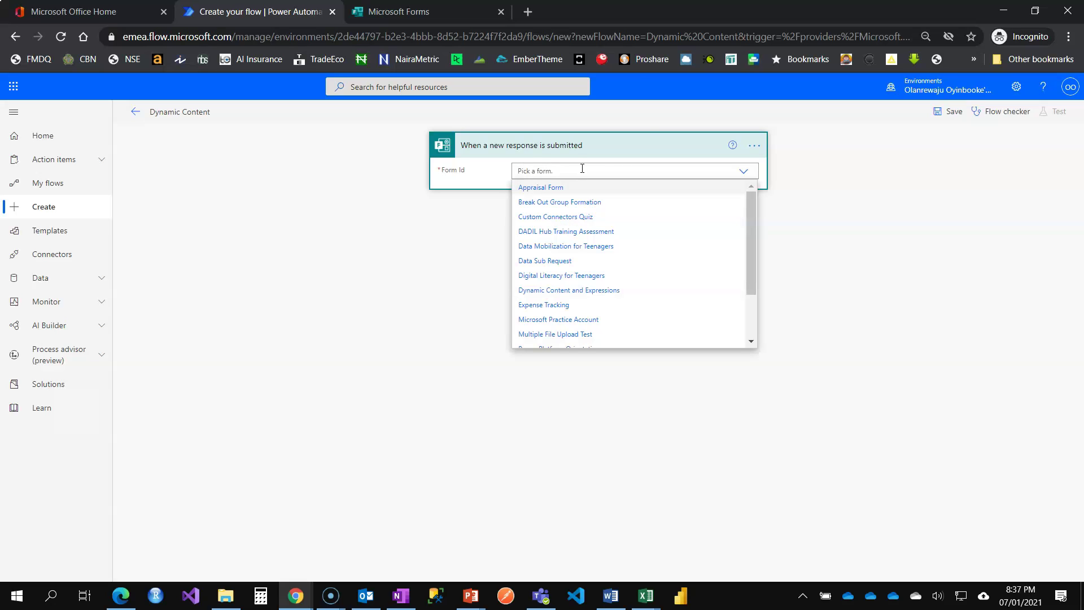
left_click(398, 11)
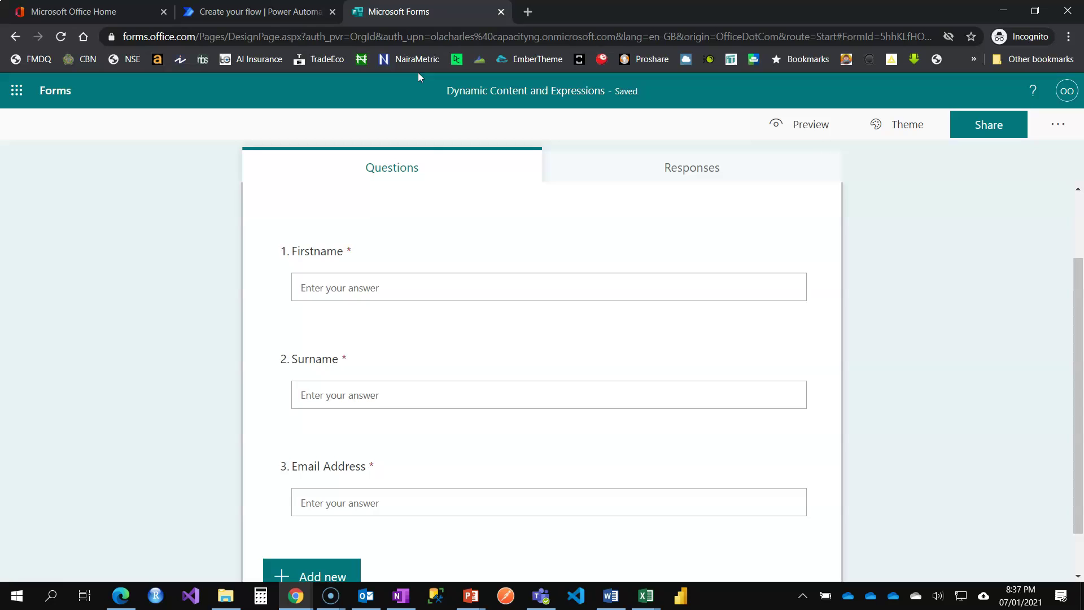
scroll(367, 243, "up", 2)
left_click(260, 11)
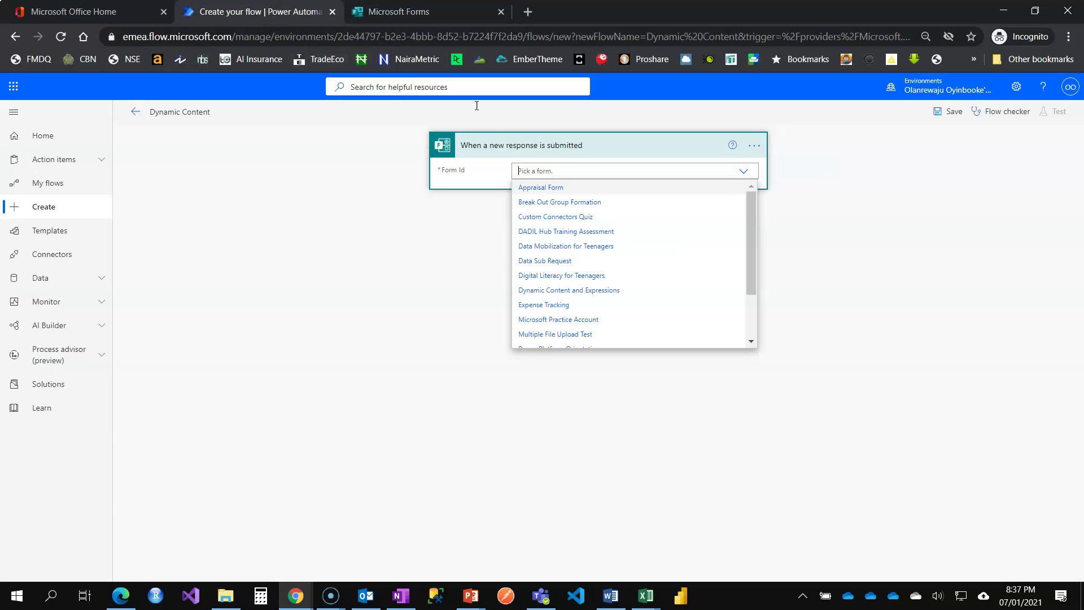
type("dyn")
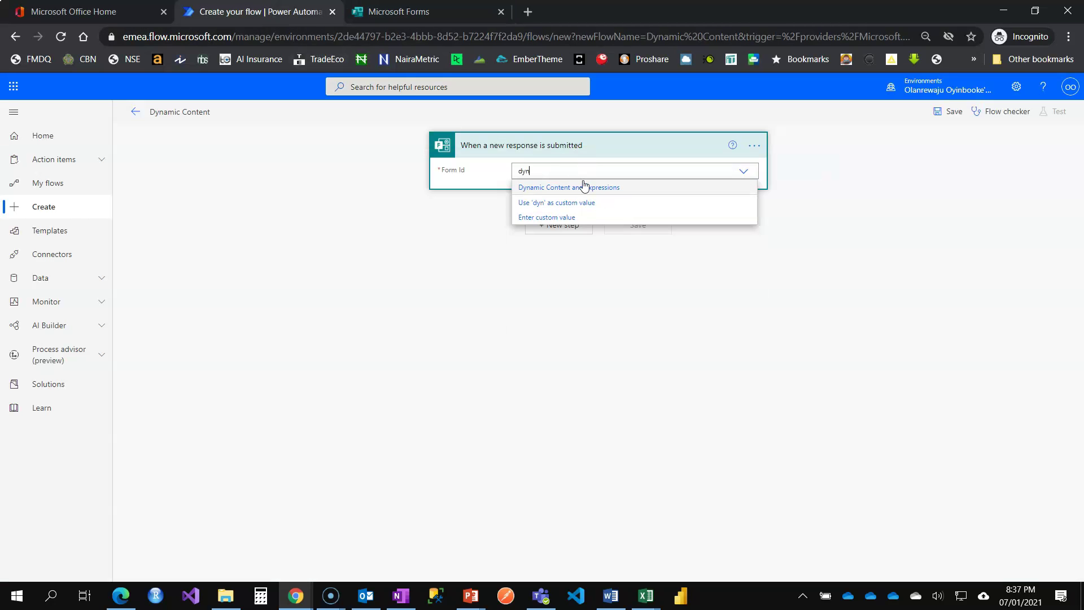
left_click(575, 191)
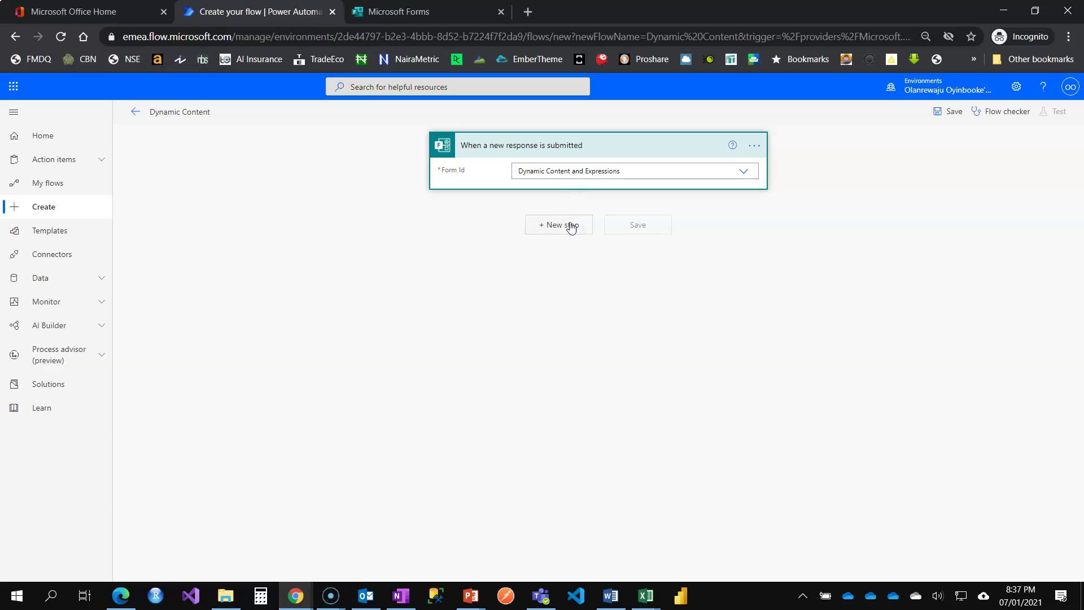
Step: Add a Get response details action with Form Id set to Dynamic Content and Expressions
left_click(581, 285)
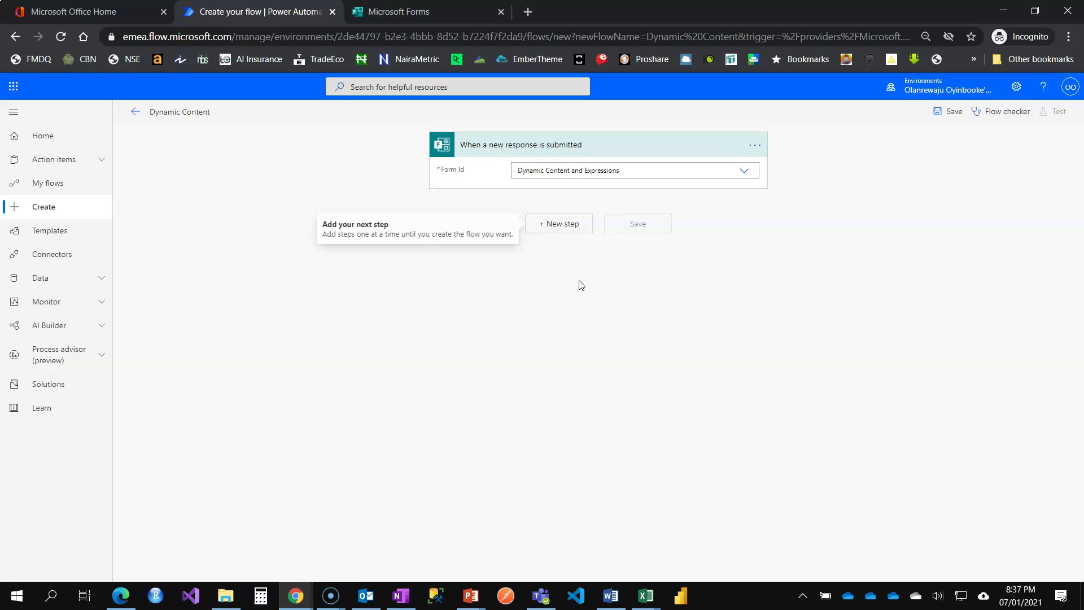
left_click(560, 224)
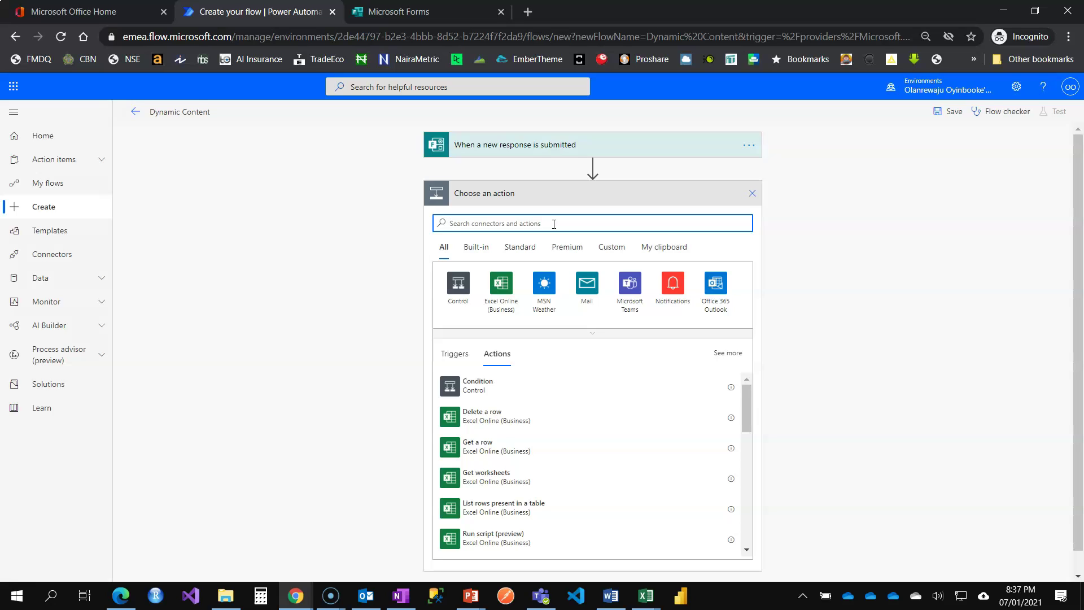
type("get re")
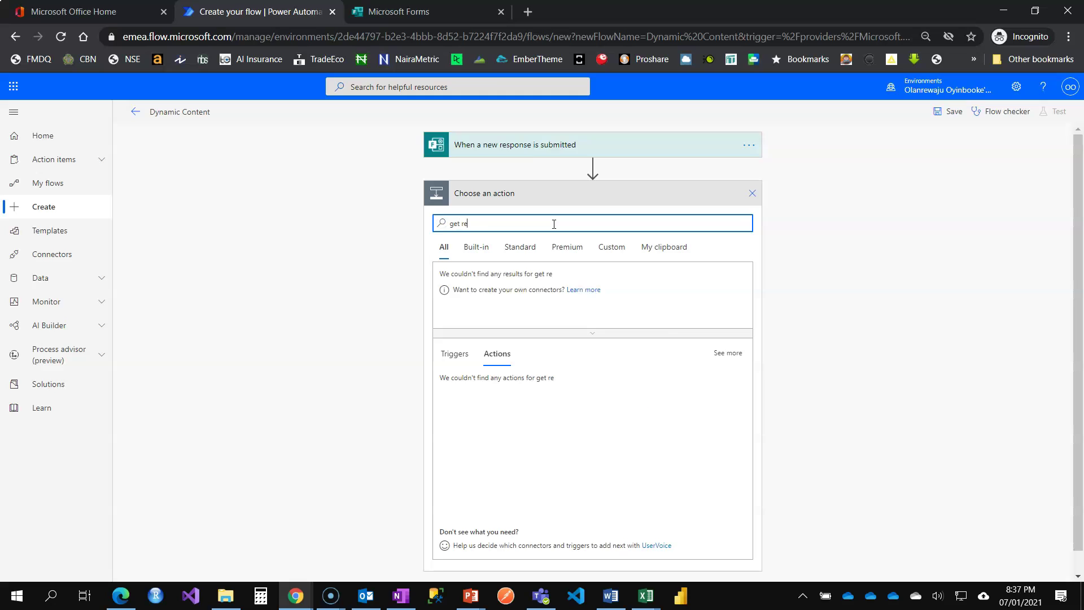
type("sponse")
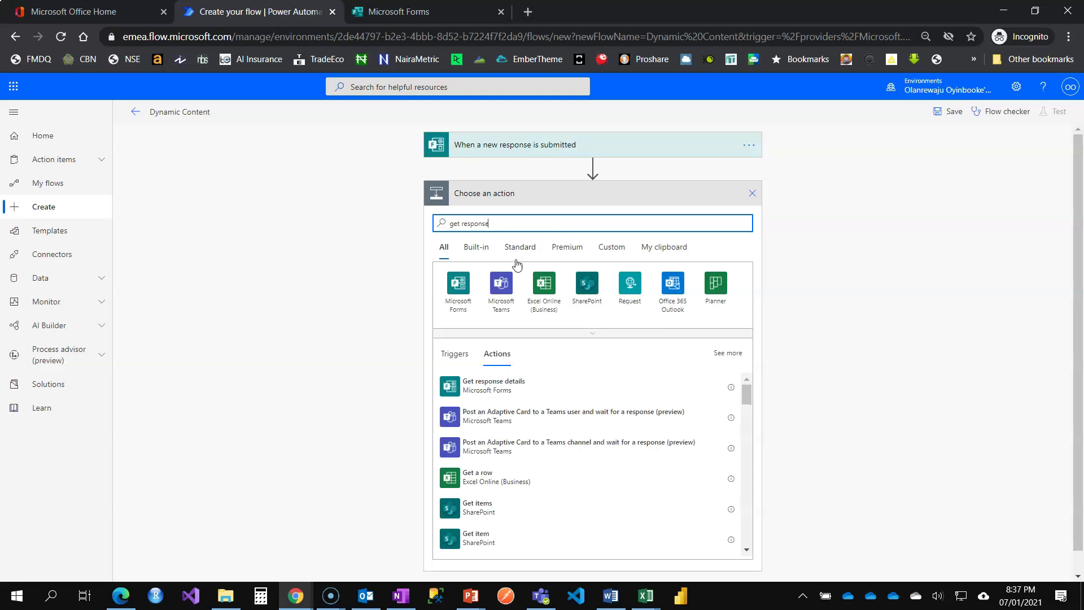
left_click(516, 386)
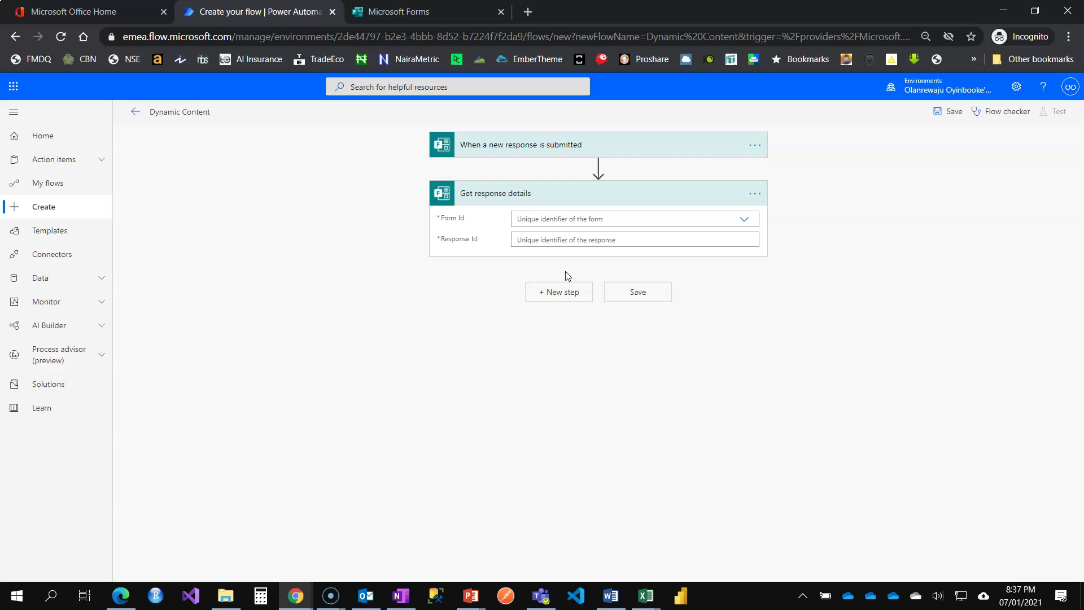
left_click(627, 220)
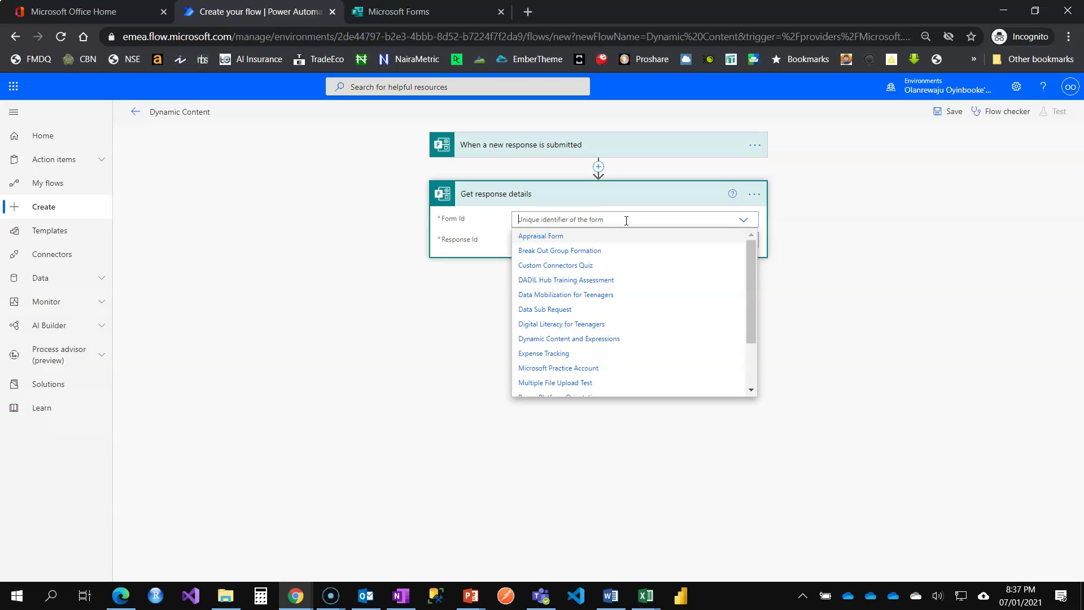
type("dyna")
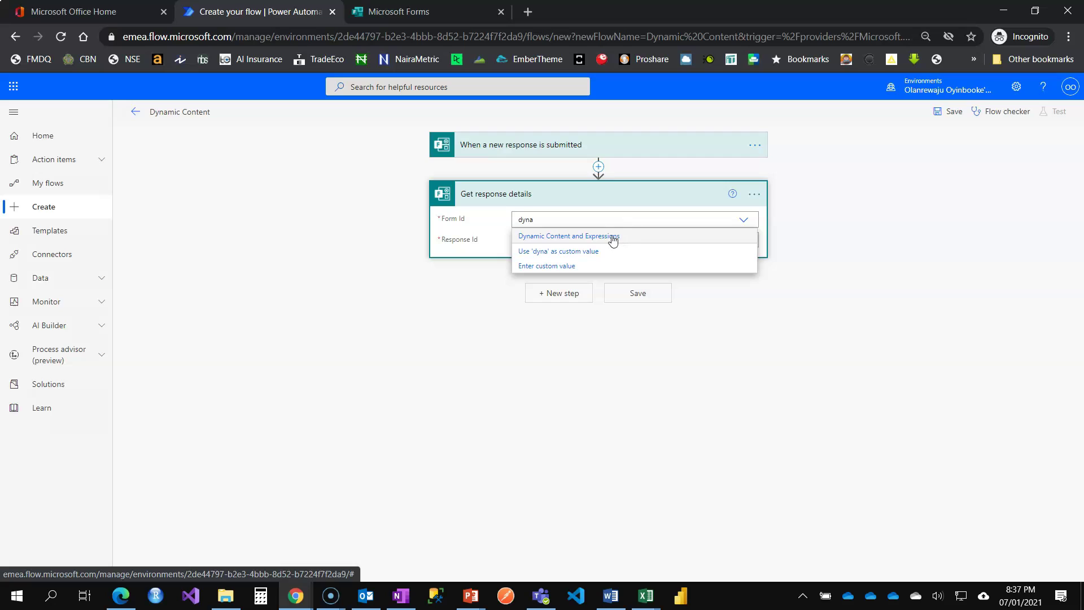
left_click(610, 237)
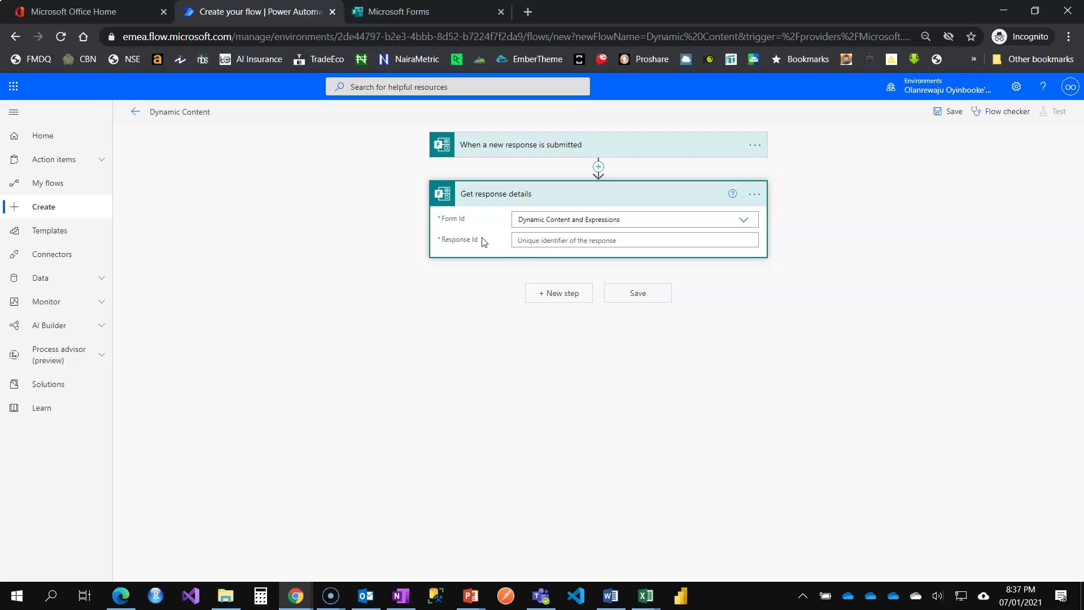
Step: Fill Get response details' Response Id with the trigger's Response Id dynamic content
left_click(551, 241)
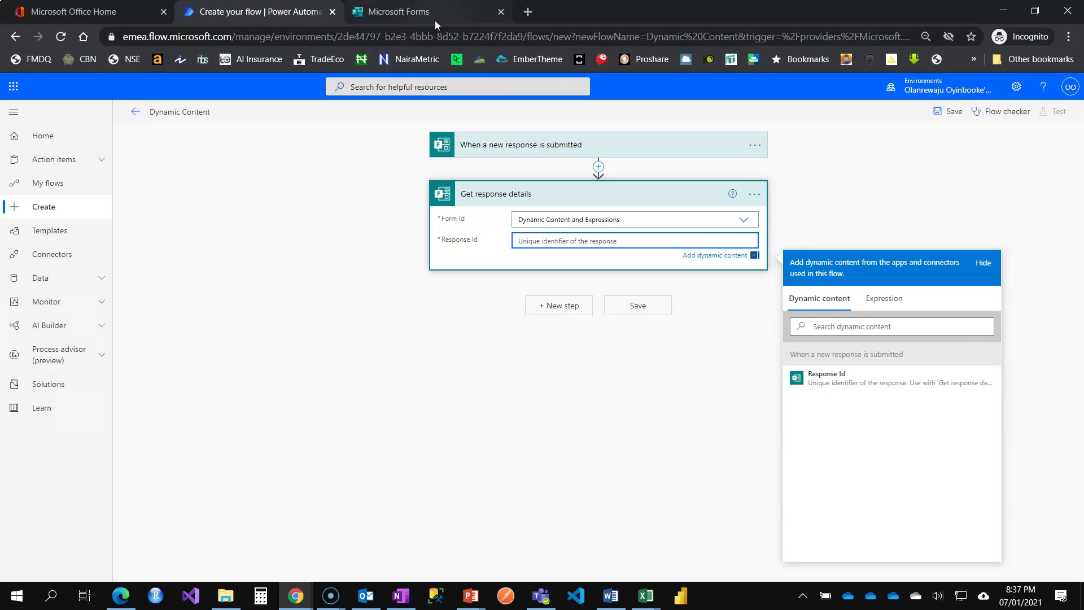
left_click(876, 378)
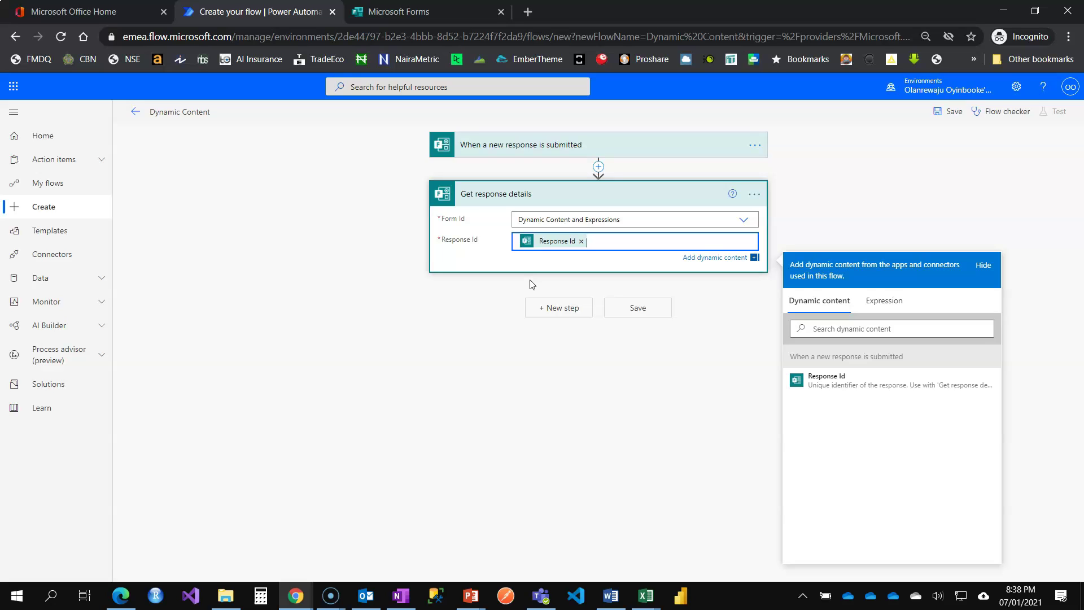
left_click(531, 284)
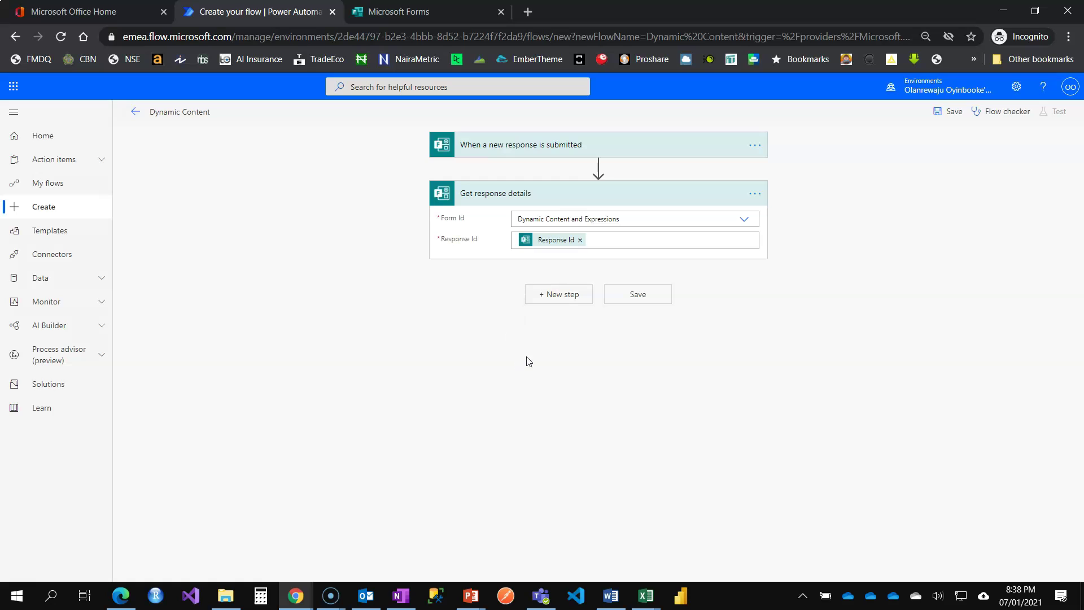
left_click(619, 242)
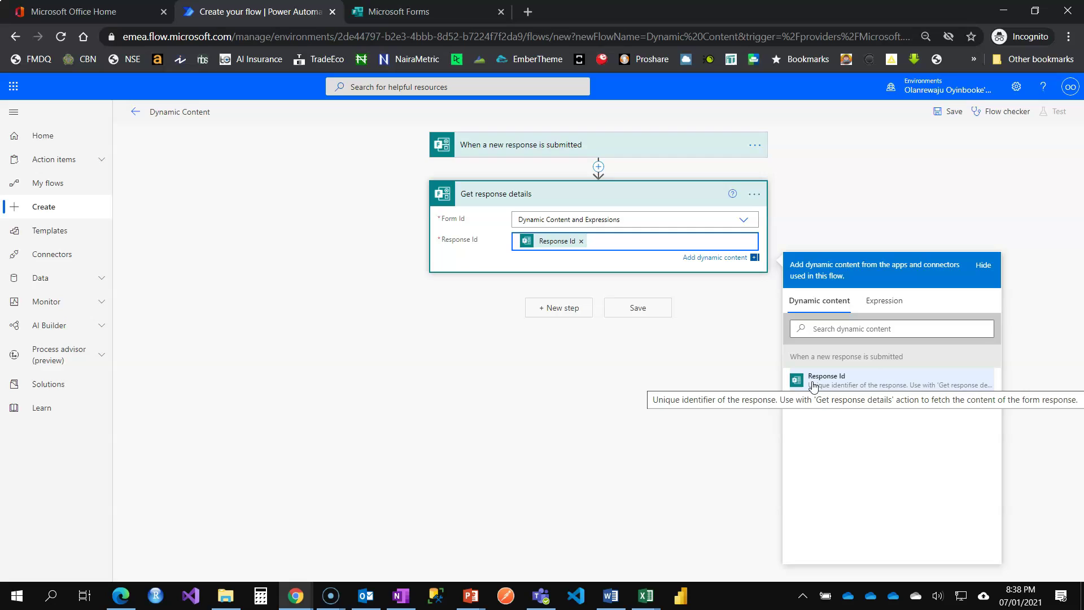
Step: Add a Send an email (V2) action with the form's Email Address answer in the To field
left_click(560, 308)
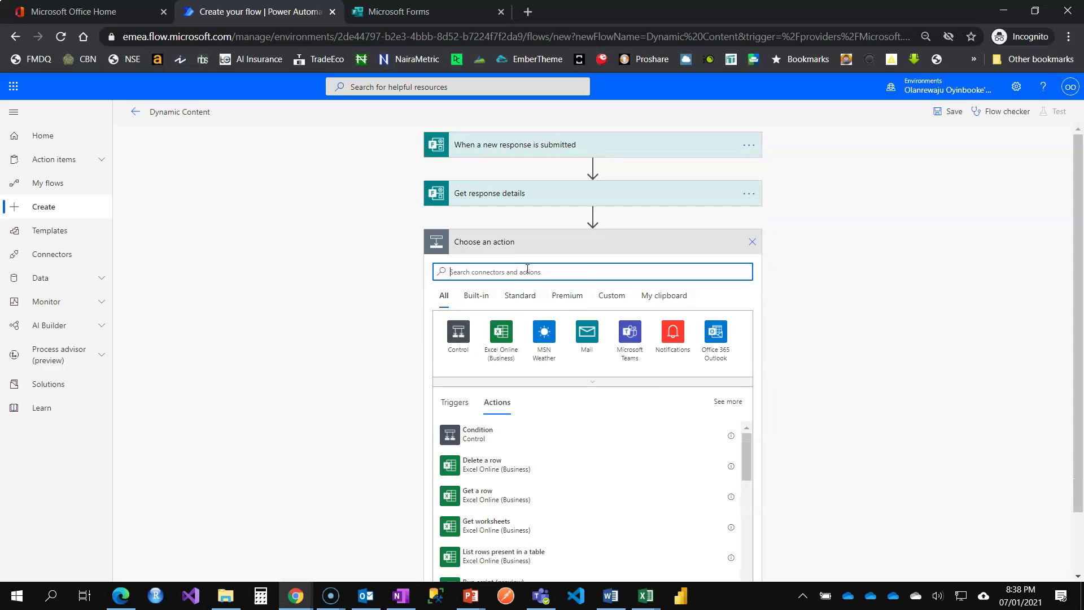
type("send ")
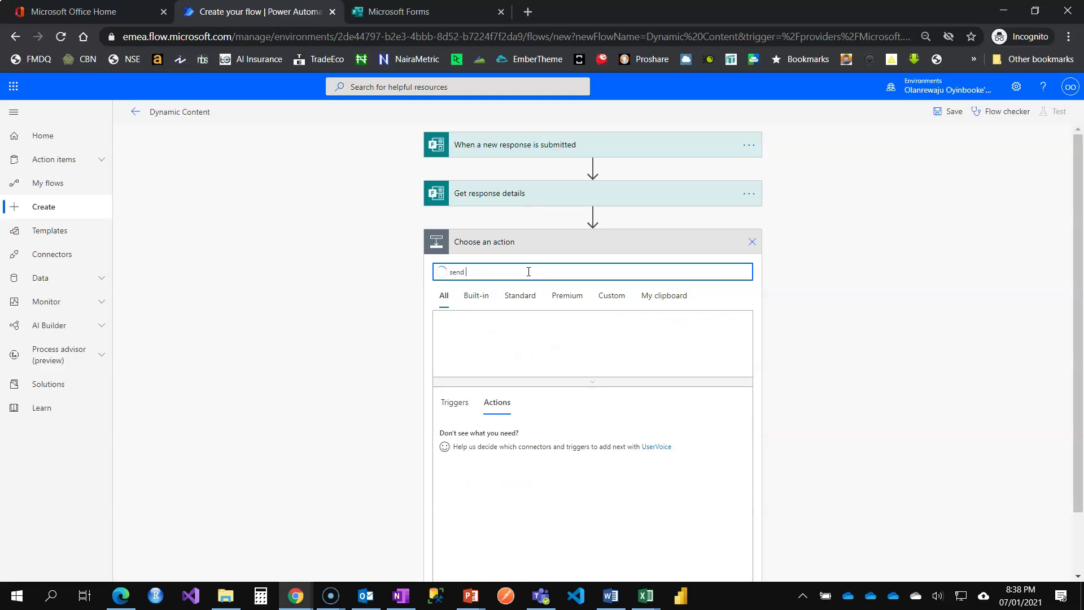
type("email")
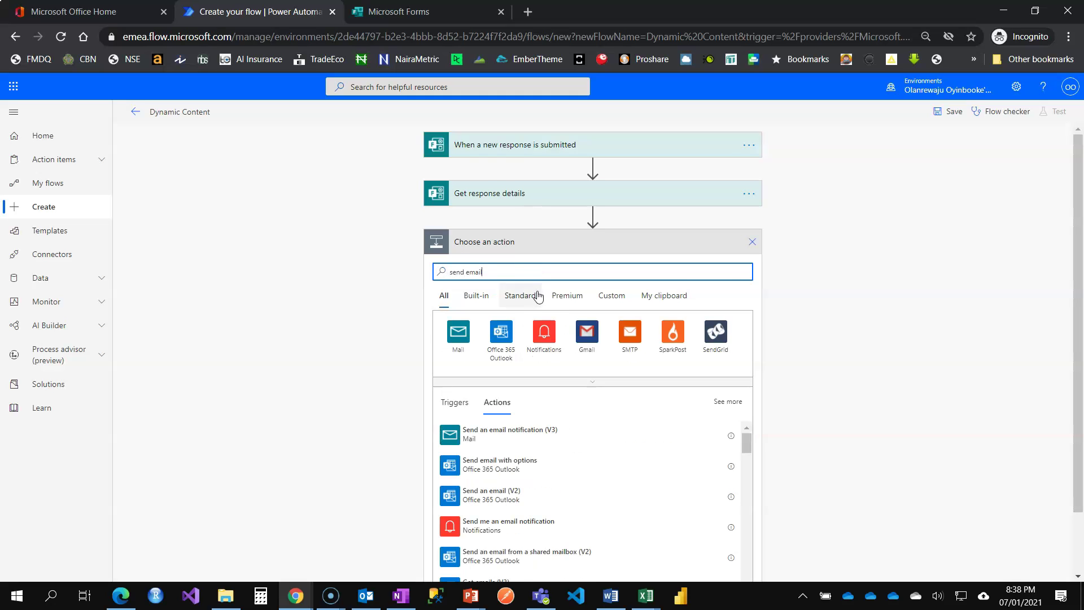
left_click(490, 492)
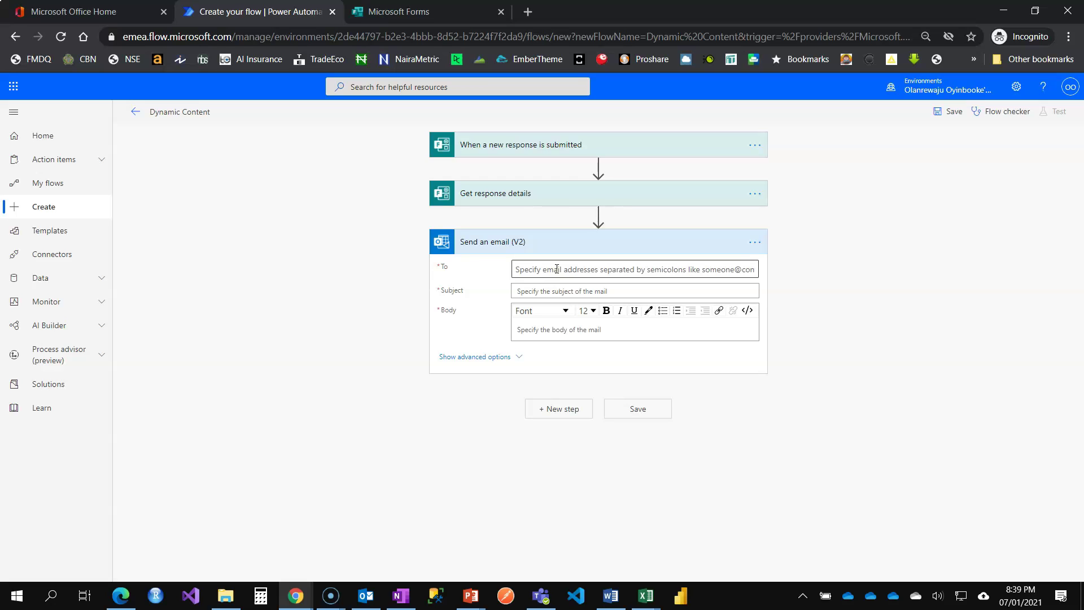
left_click(557, 269)
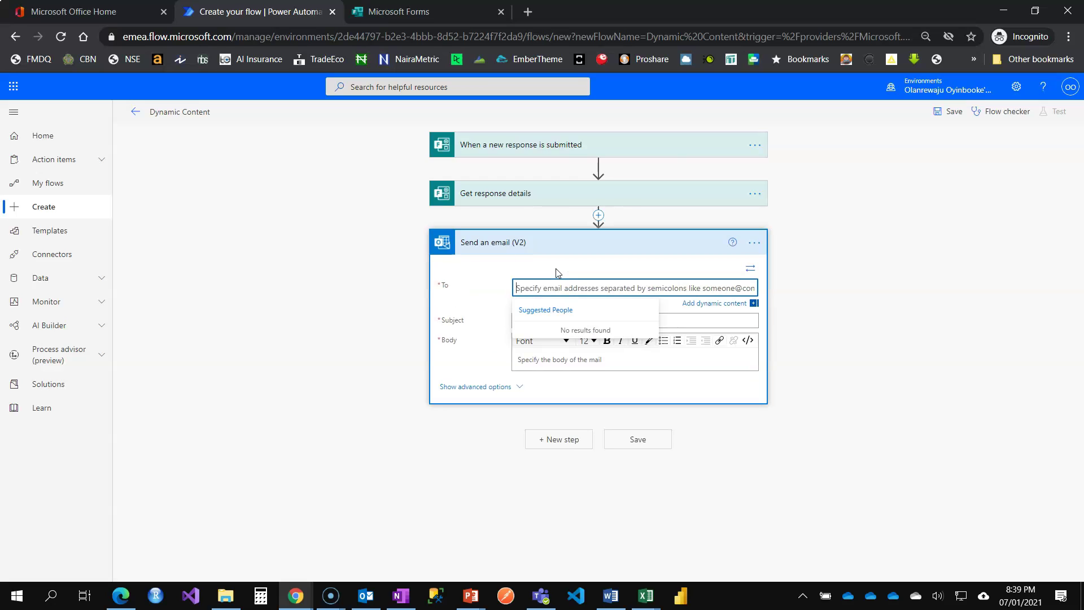
left_click(718, 305)
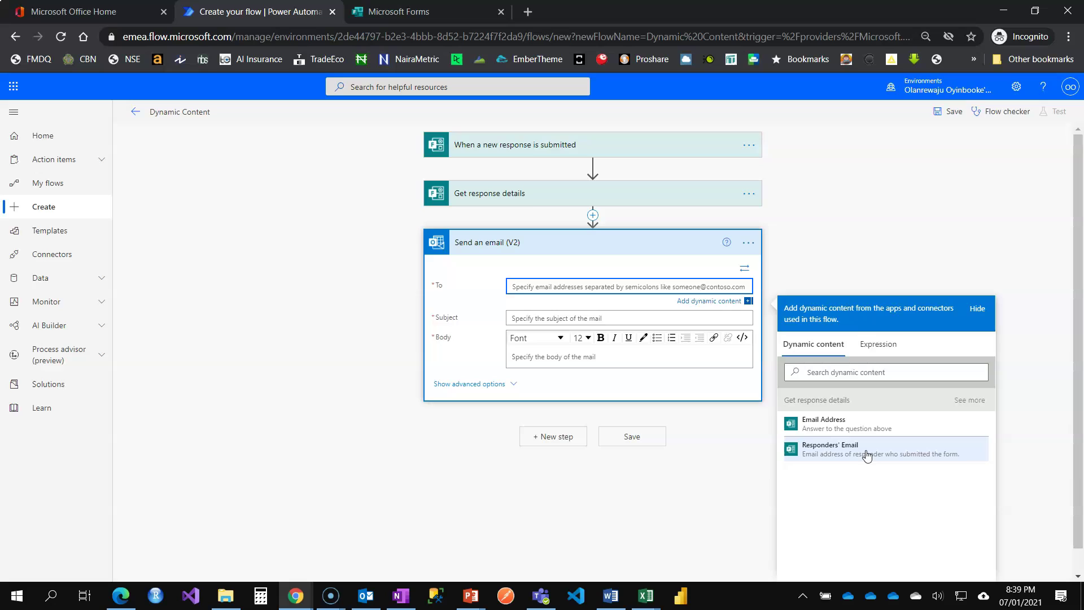
left_click(830, 427)
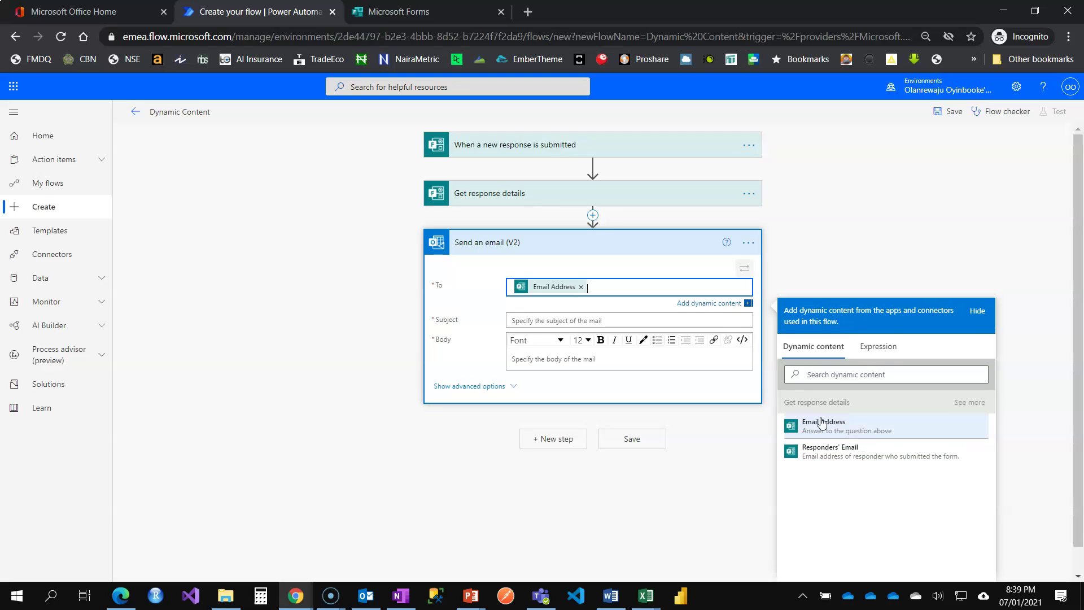
Step: Set the email subject to 'Thank You [Firstname] for Your Submission' using Firstname dynamic content
left_click(589, 321)
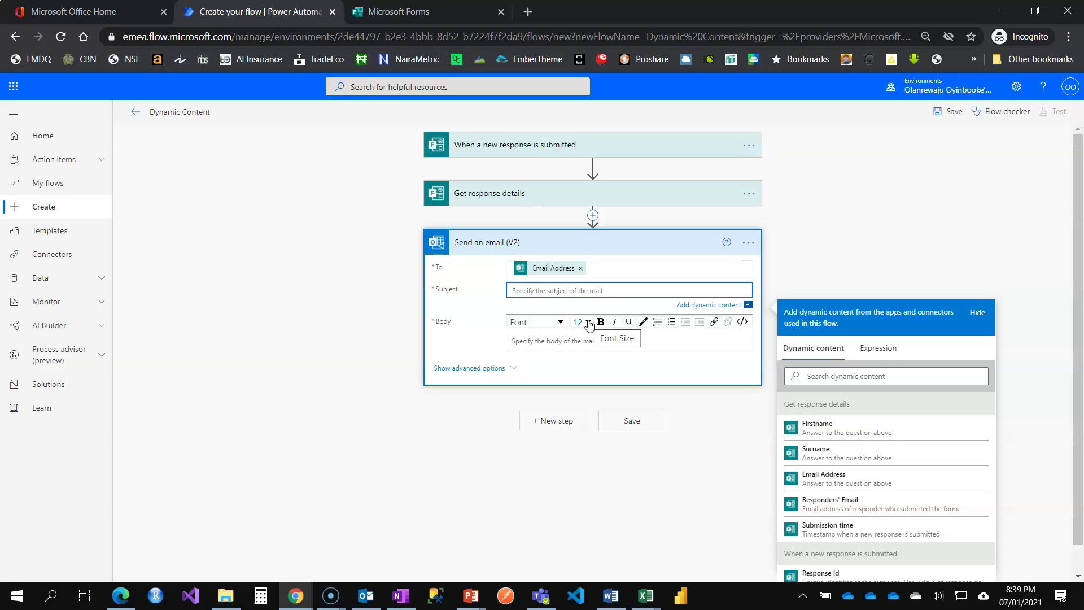
type("Thank")
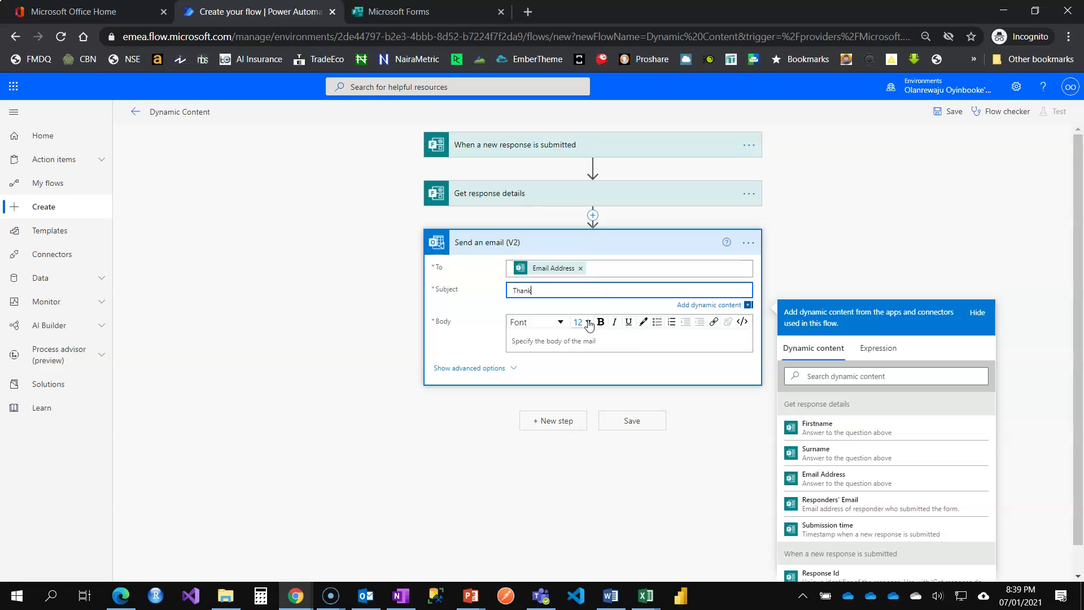
type(" You")
left_click(830, 434)
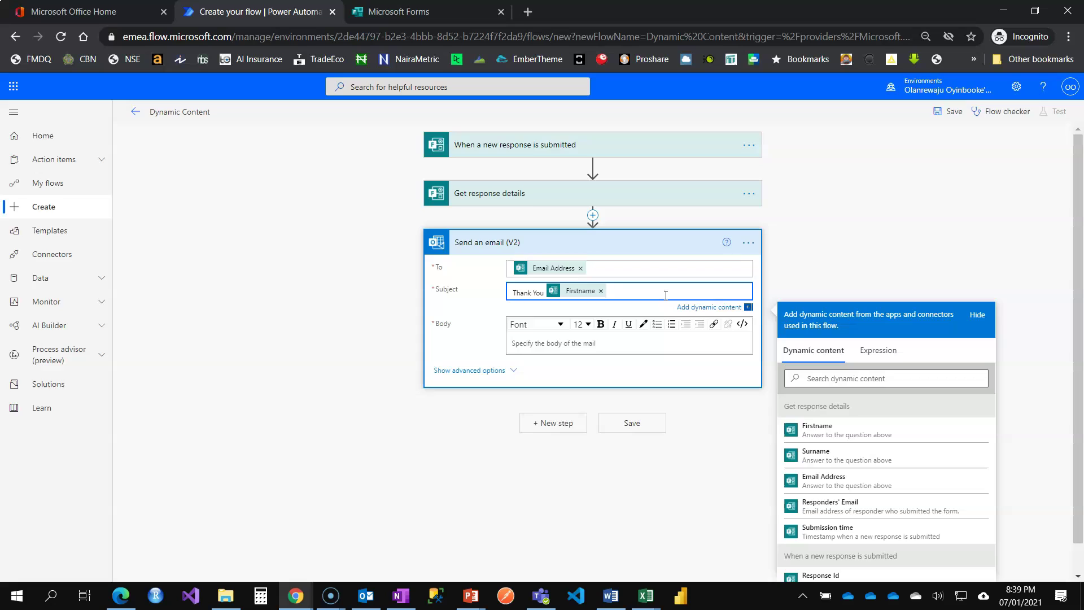
type("for Your Submission")
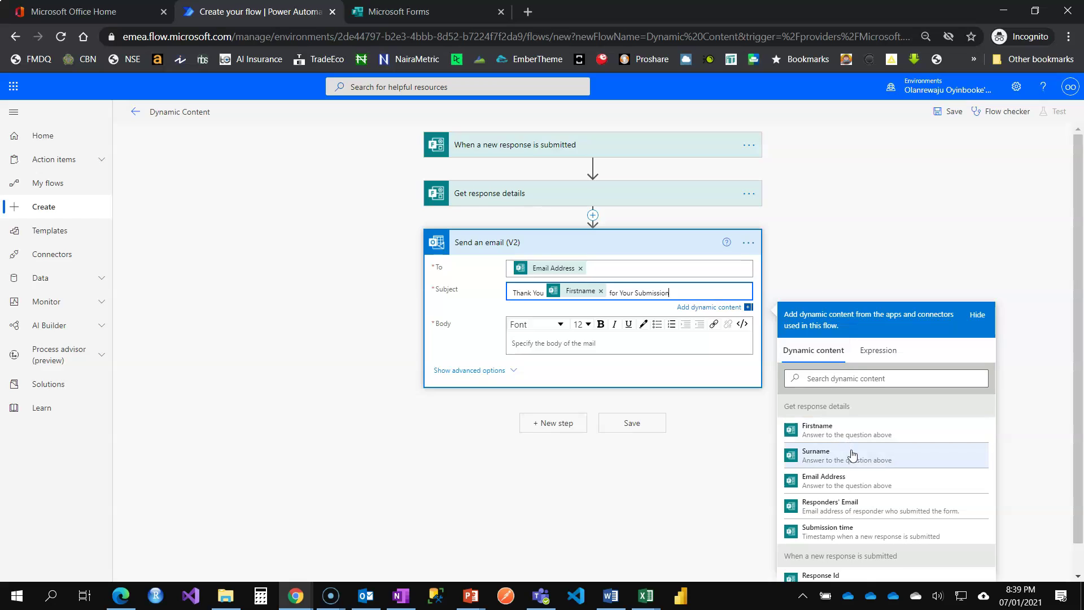
scroll(847, 457, "down", 1)
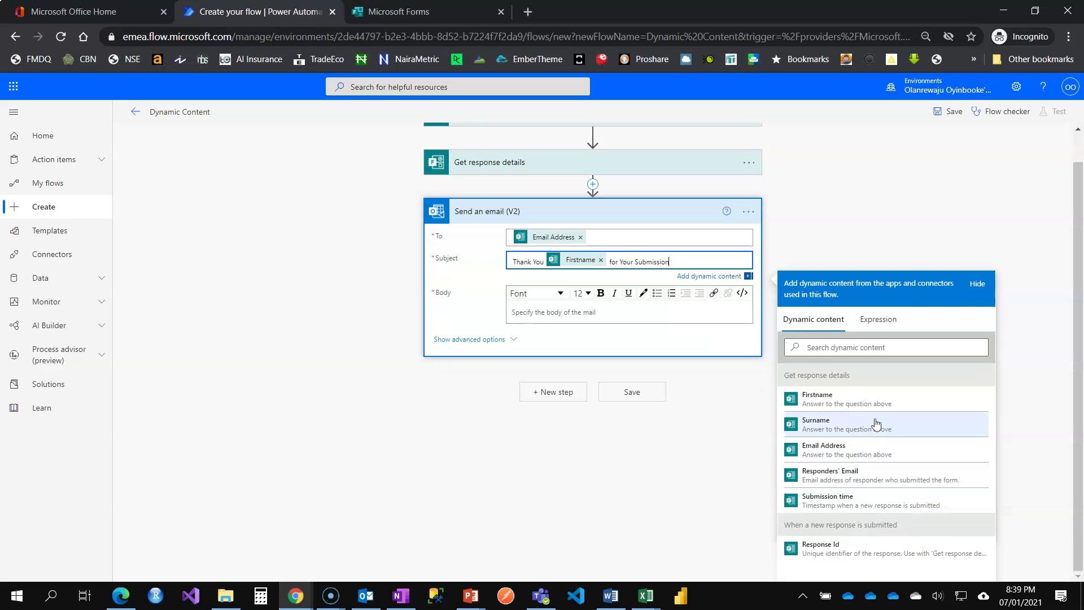
Step: Begin the email body with the greeting 'Hi [Firstname],' using Firstname dynamic content
left_click(666, 169)
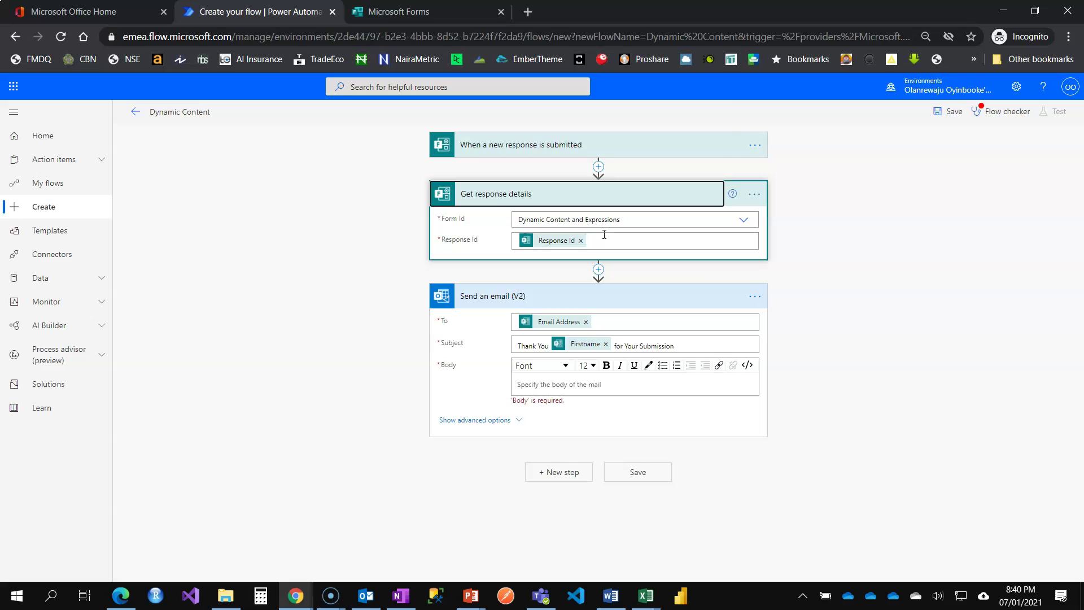
left_click(604, 234)
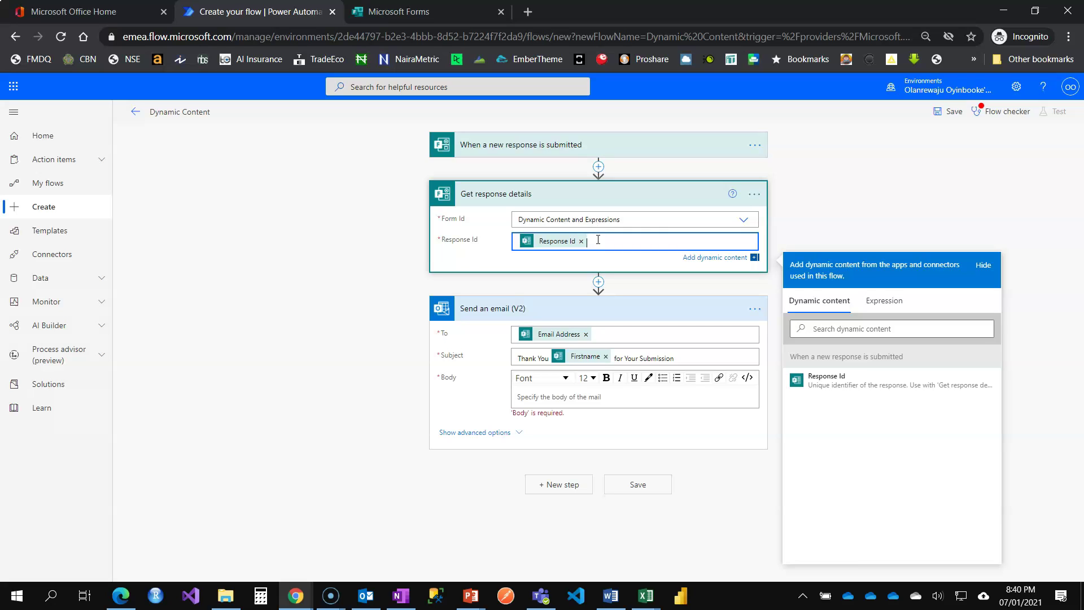
left_click(609, 394)
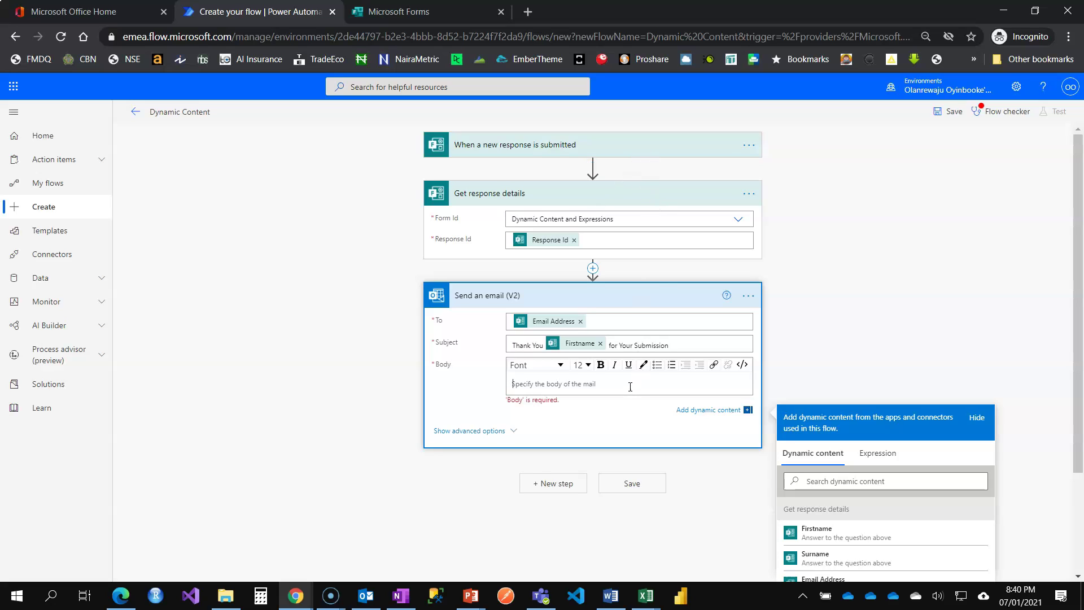
scroll(834, 339, "down", 2)
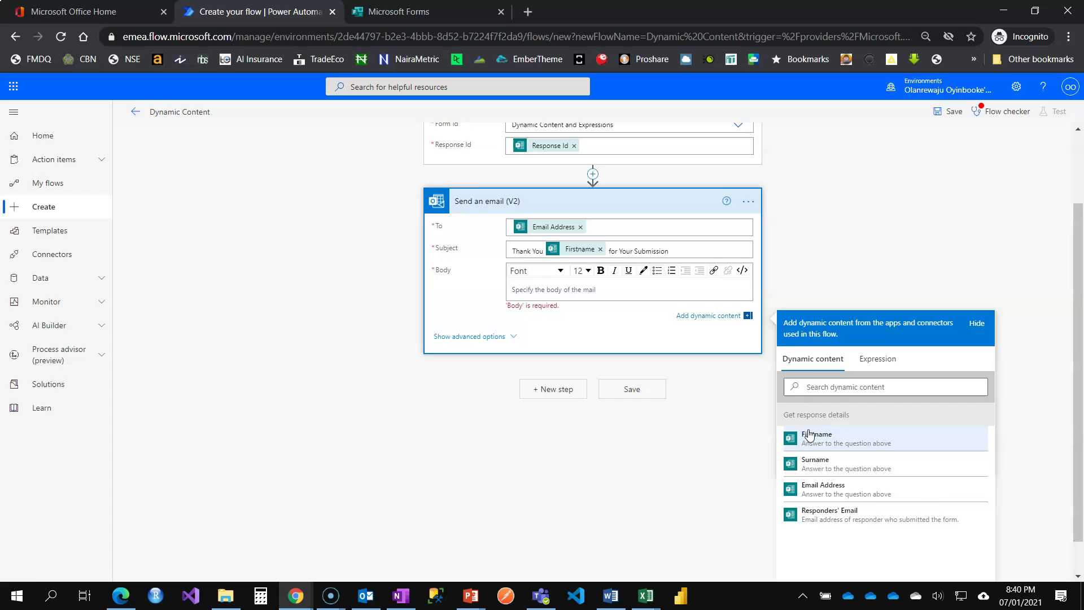
scroll(799, 388, "down", 1)
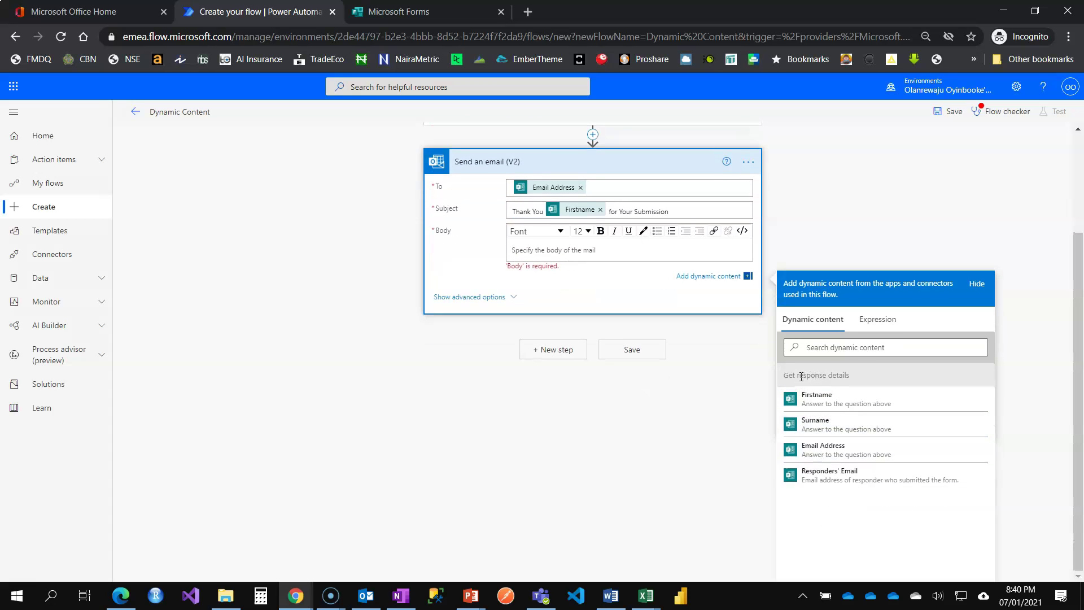
scroll(817, 378, "up", 3)
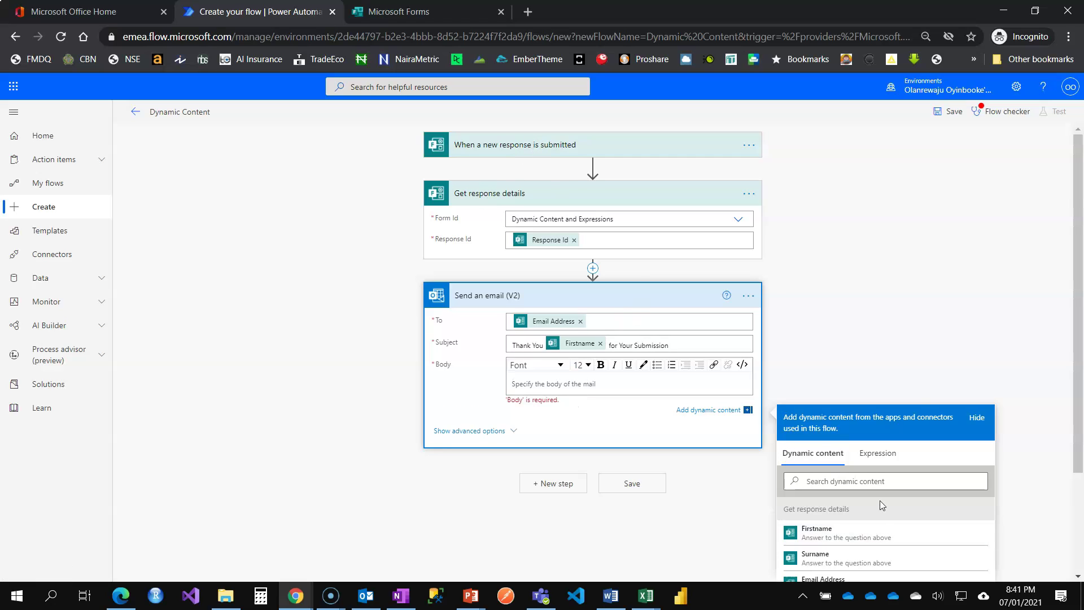
scroll(864, 491, "down", 2)
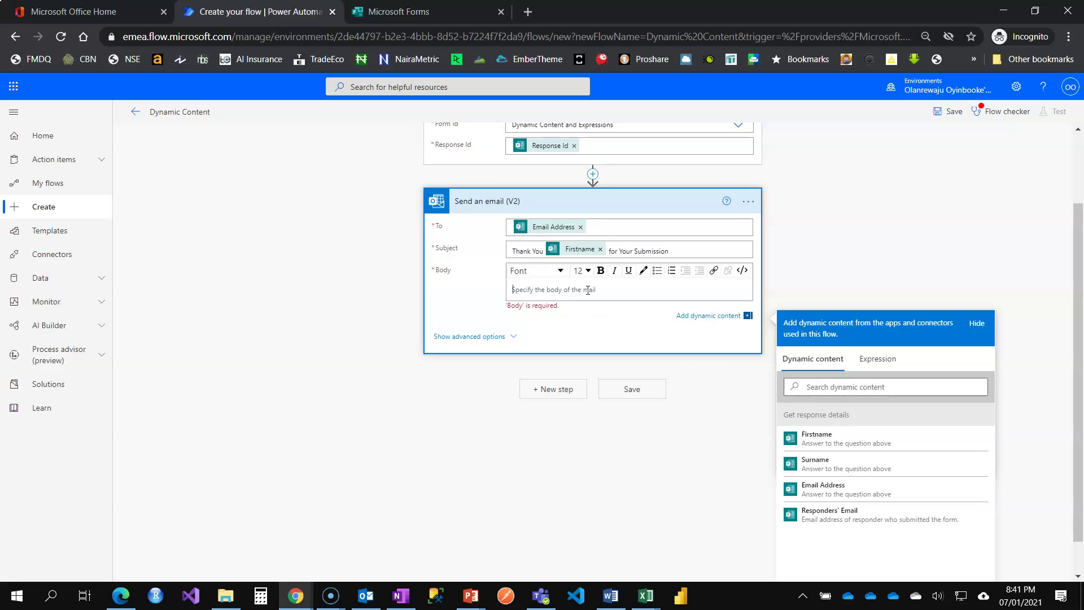
type("Hi")
left_click(819, 439)
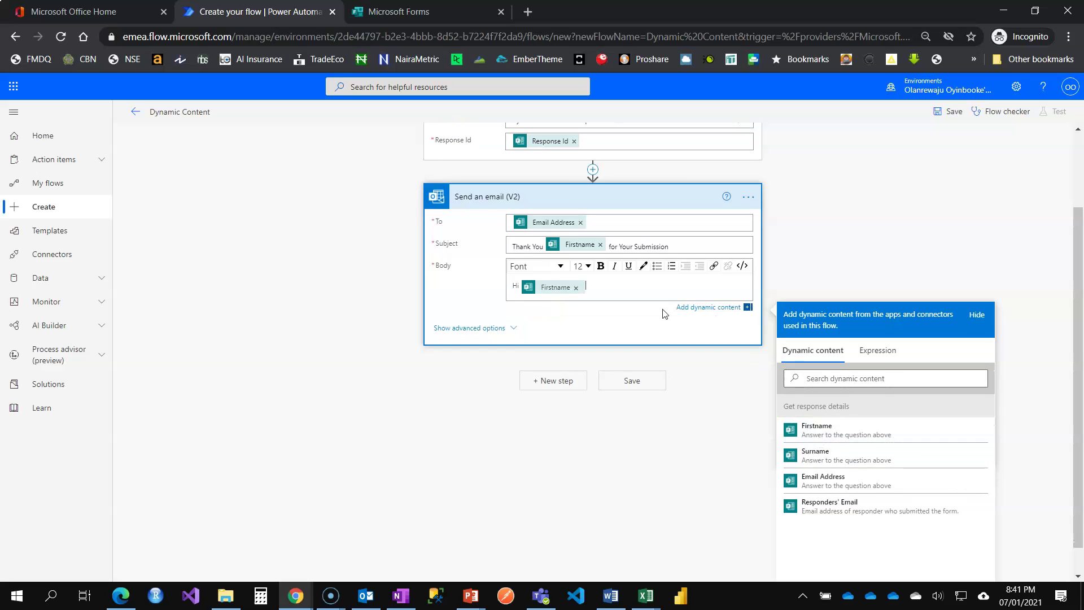
type(",")
key("Return")
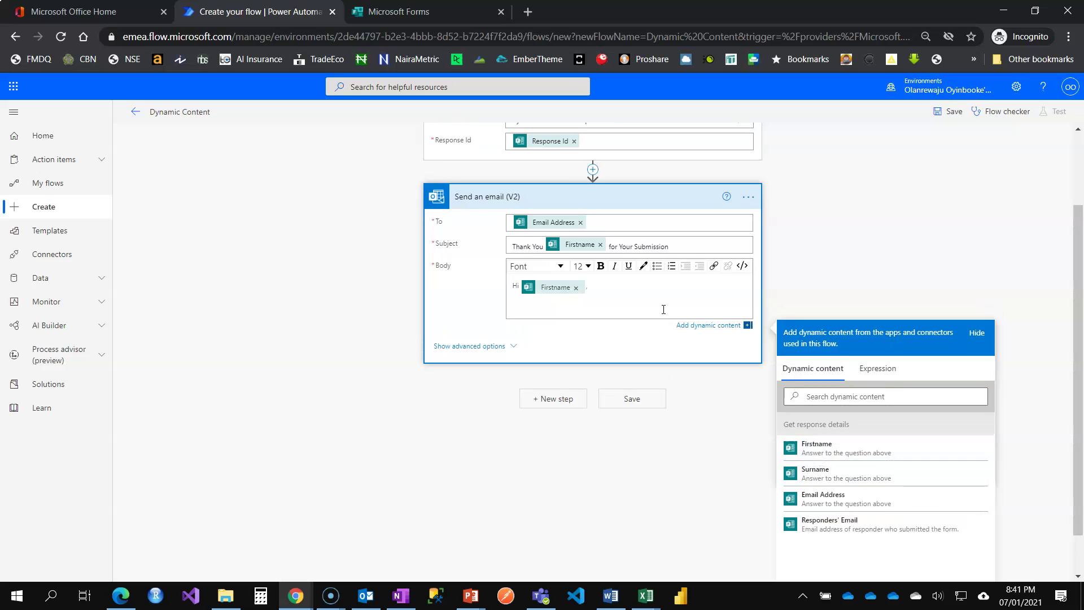
Step: Add body lines 'We are glad you're learning Power automate.', 'More interesting use cases to come.' and 'Regards,'
type("We are glad you're learning Power automate.")
key("Return")
type("More")
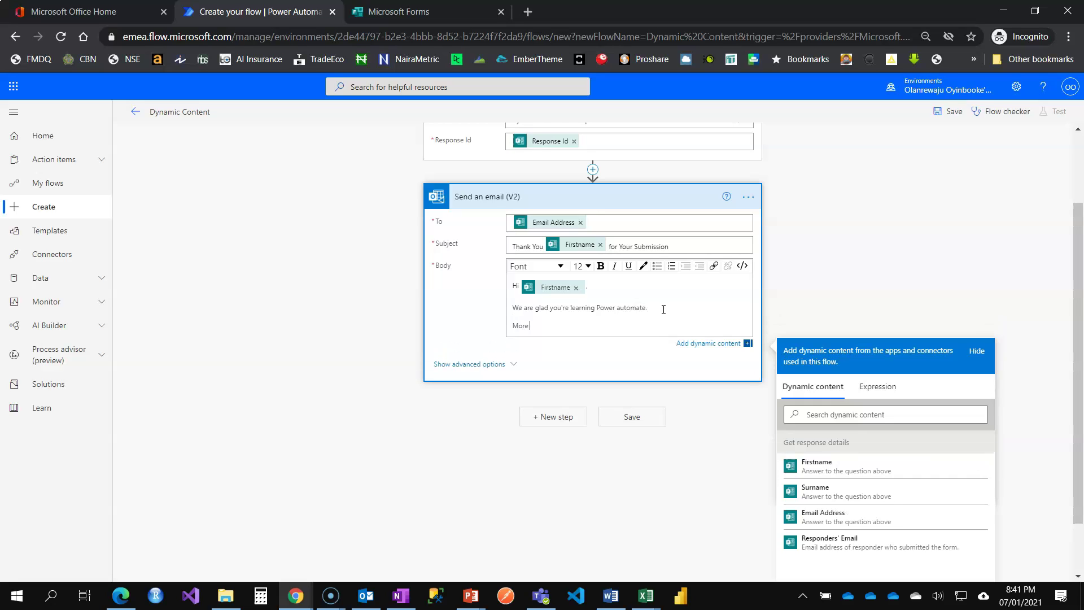
type(" interesting use cases to come.")
key("Return")
type("Regards,")
key("Return")
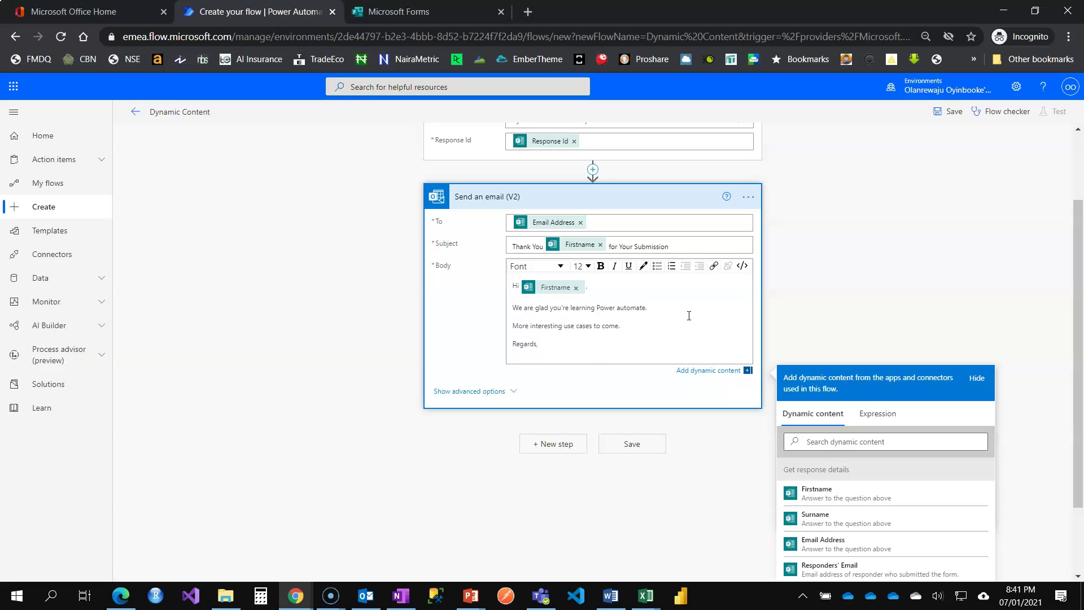
scroll(963, 379, "down", 2)
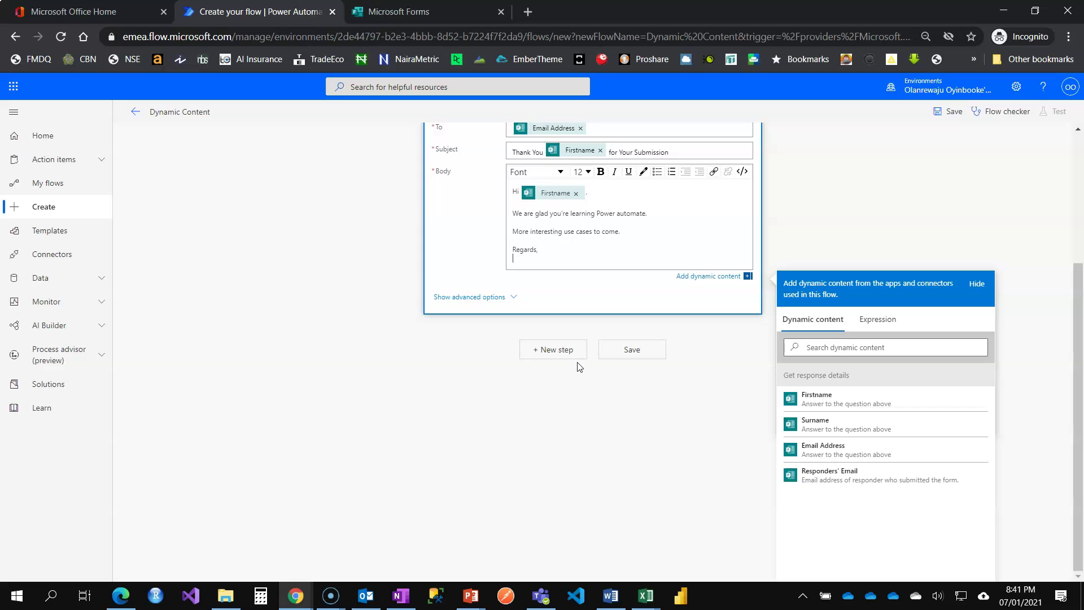
Step: Add a Compose (Data Operation) action after Send an email (V2), its Inputs still empty
left_click(553, 350)
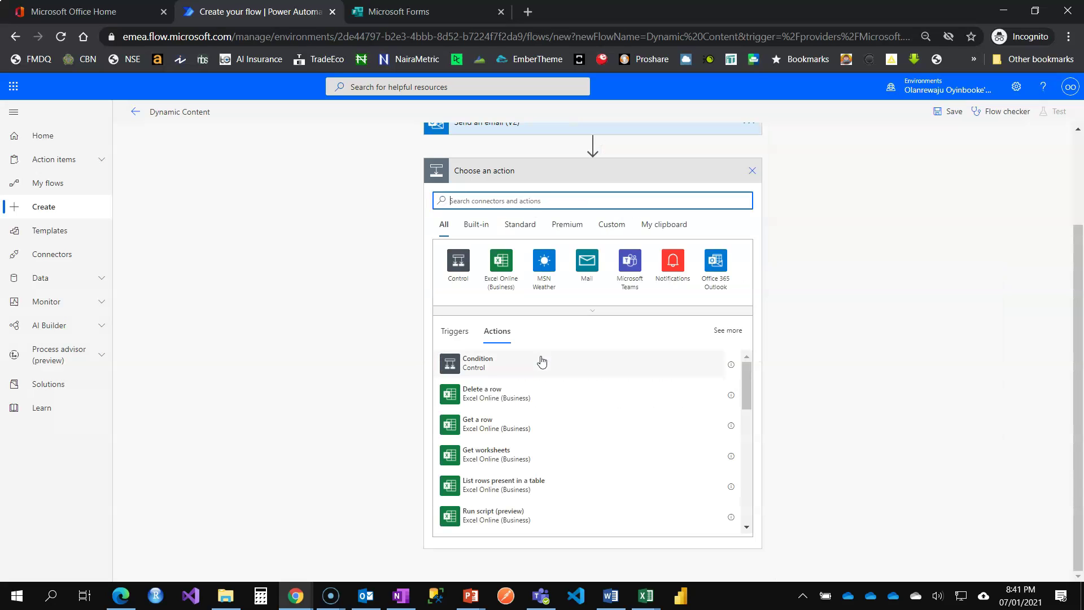
type("com")
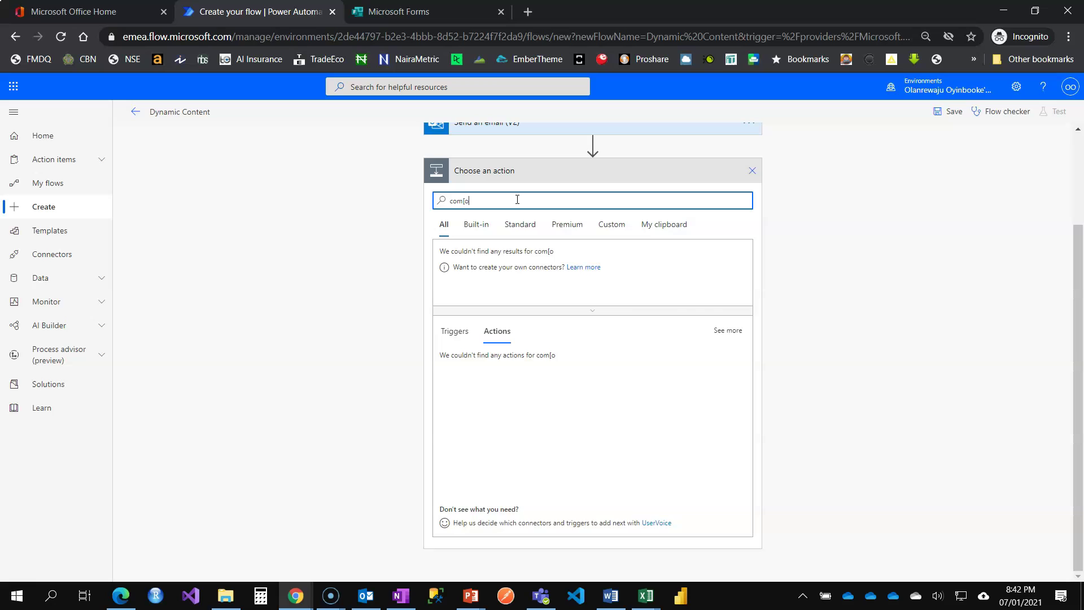
type("pose")
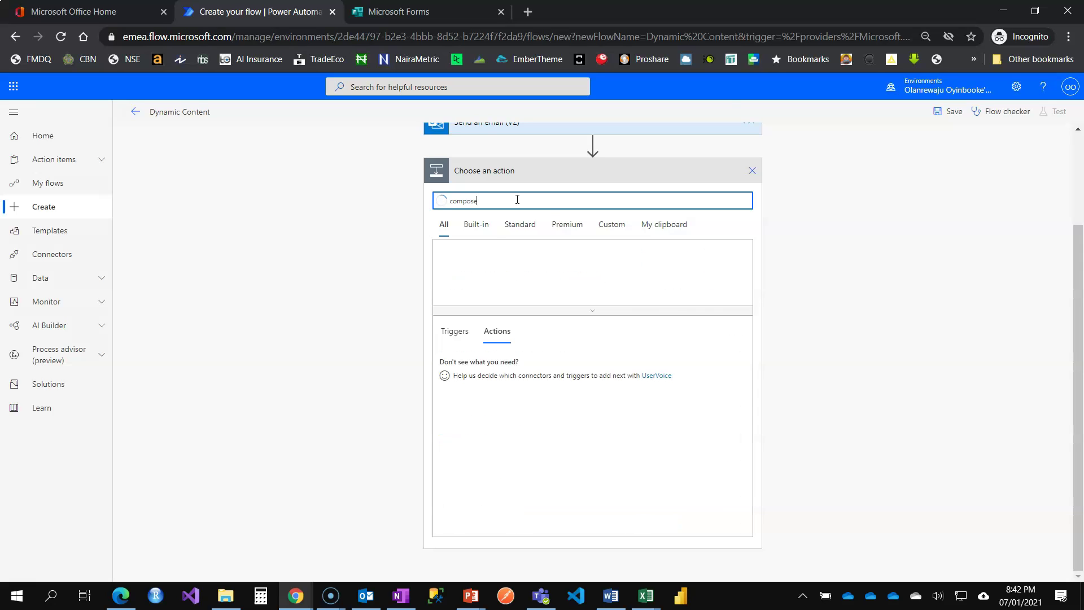
left_click(496, 369)
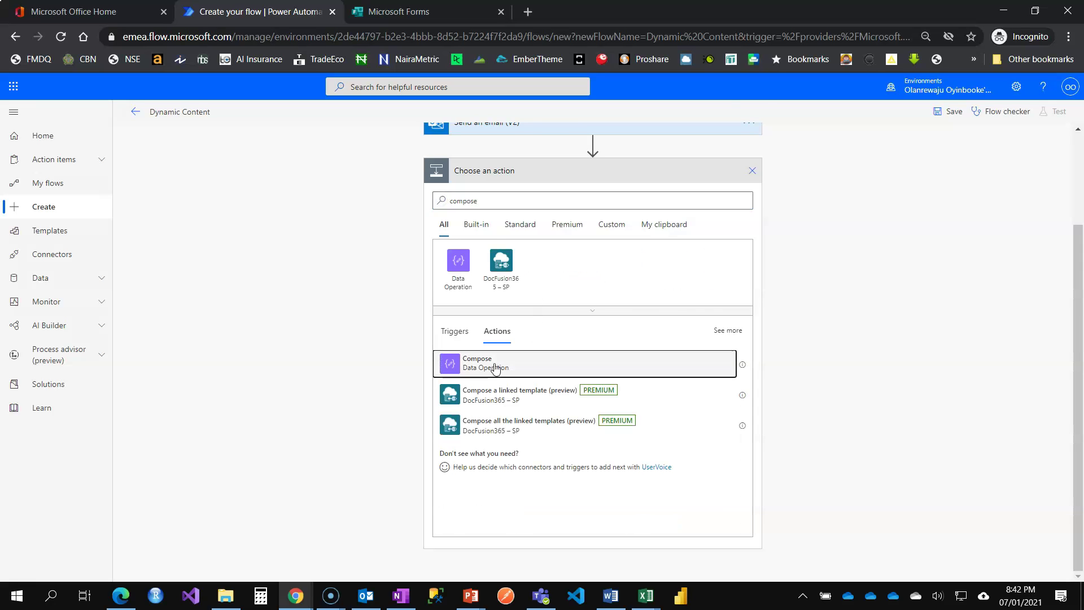
left_click(558, 316)
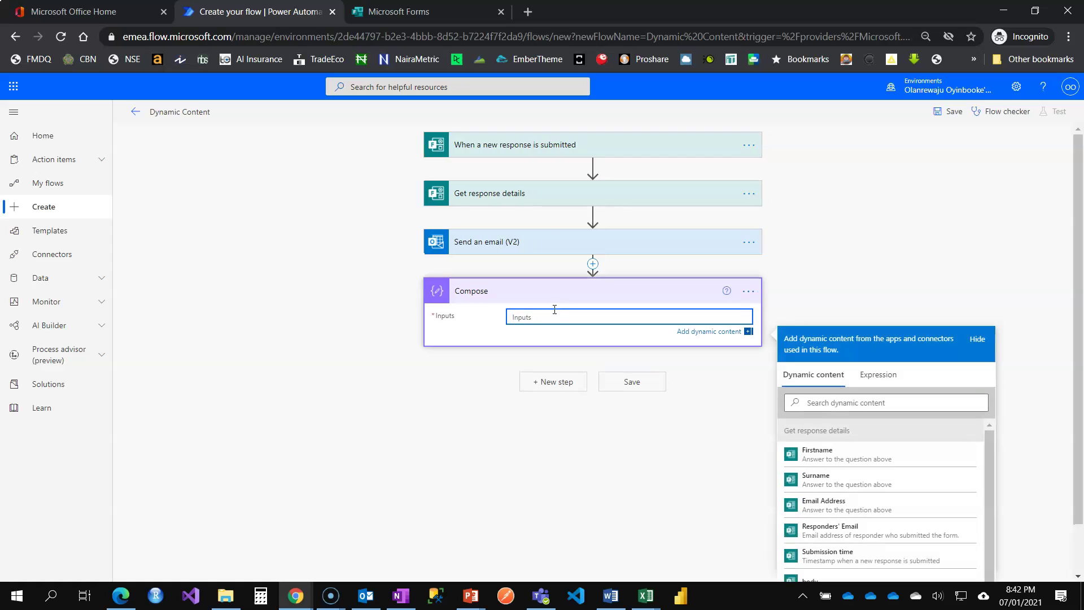
scroll(944, 273, "down", 1)
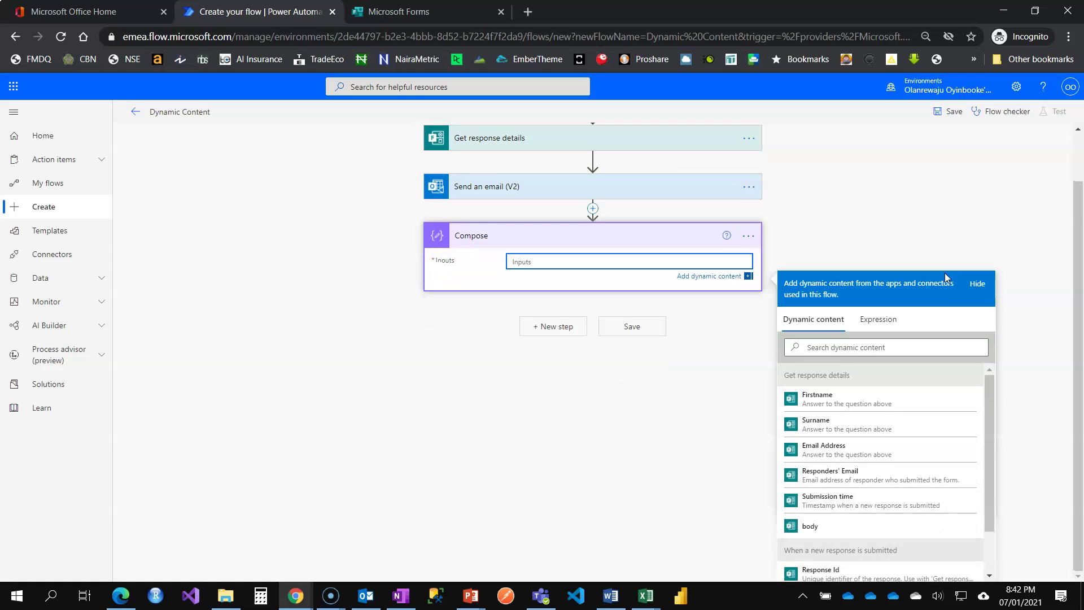
scroll(864, 480, "down", 1)
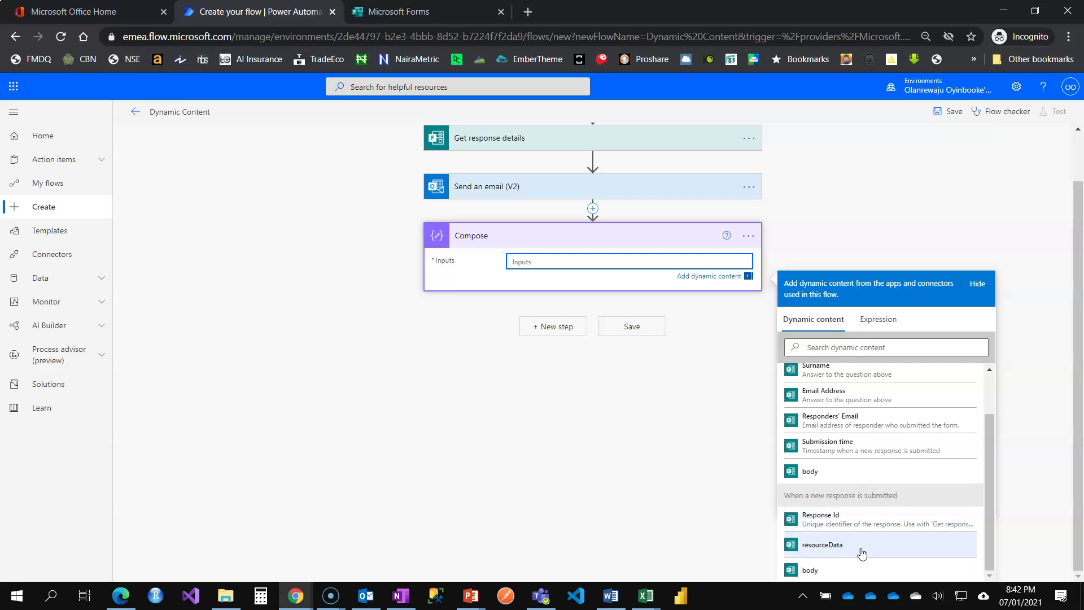
scroll(866, 419, "up", 1)
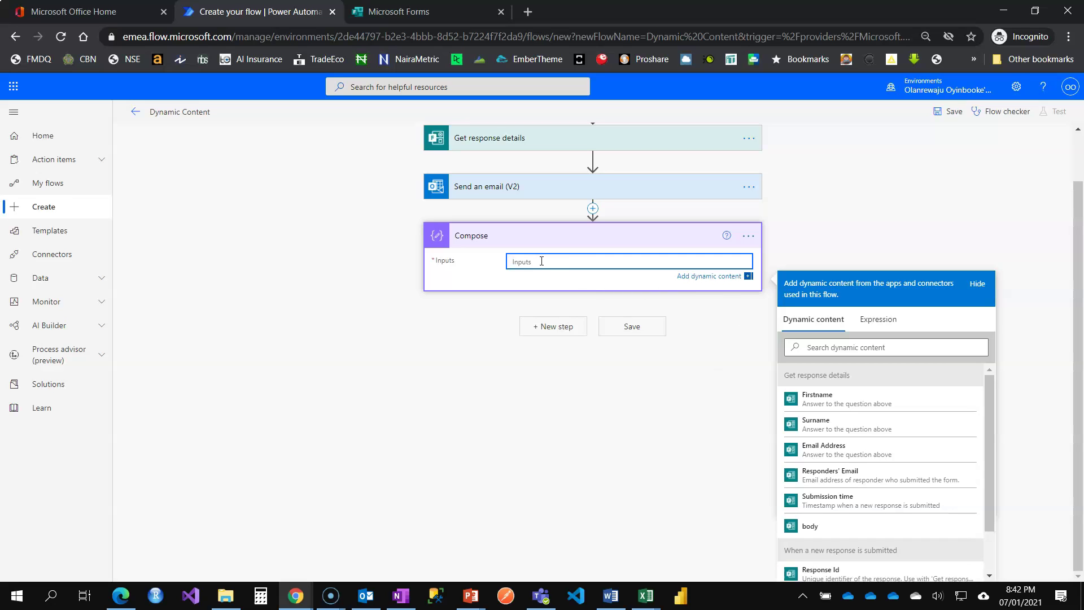
Step: Build a concat expression including the Firstname field and insert it into the Compose Inputs
left_click(886, 324)
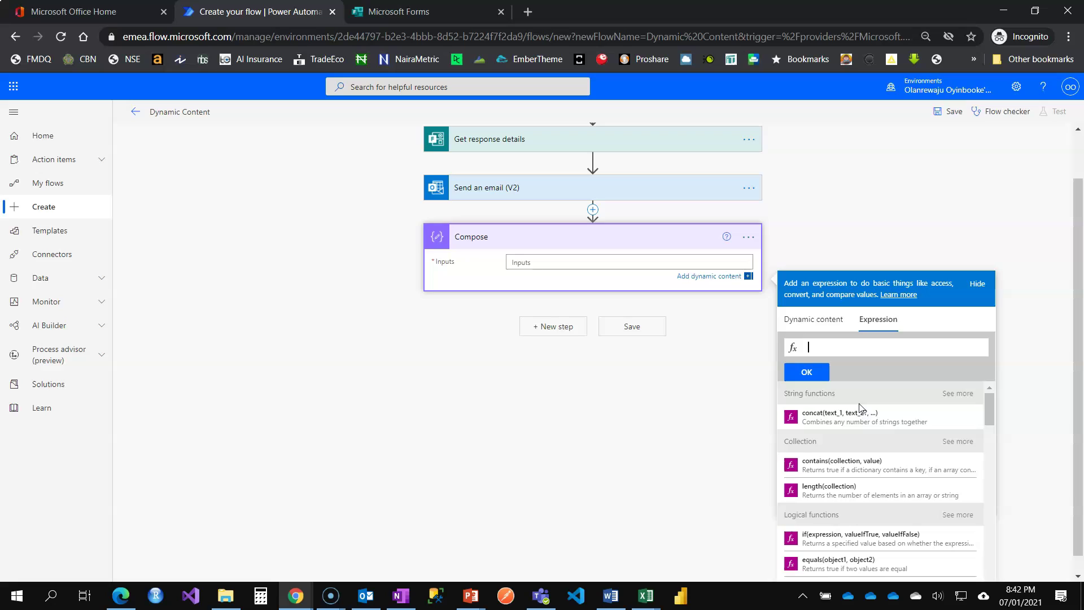
left_click(968, 395)
left_click(828, 421)
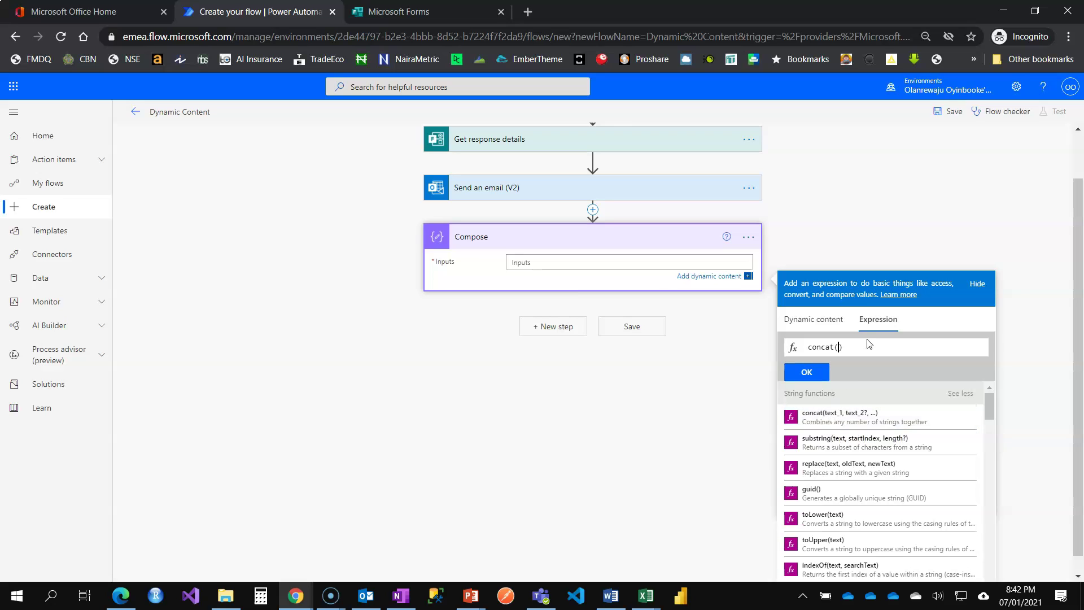
left_click(814, 320)
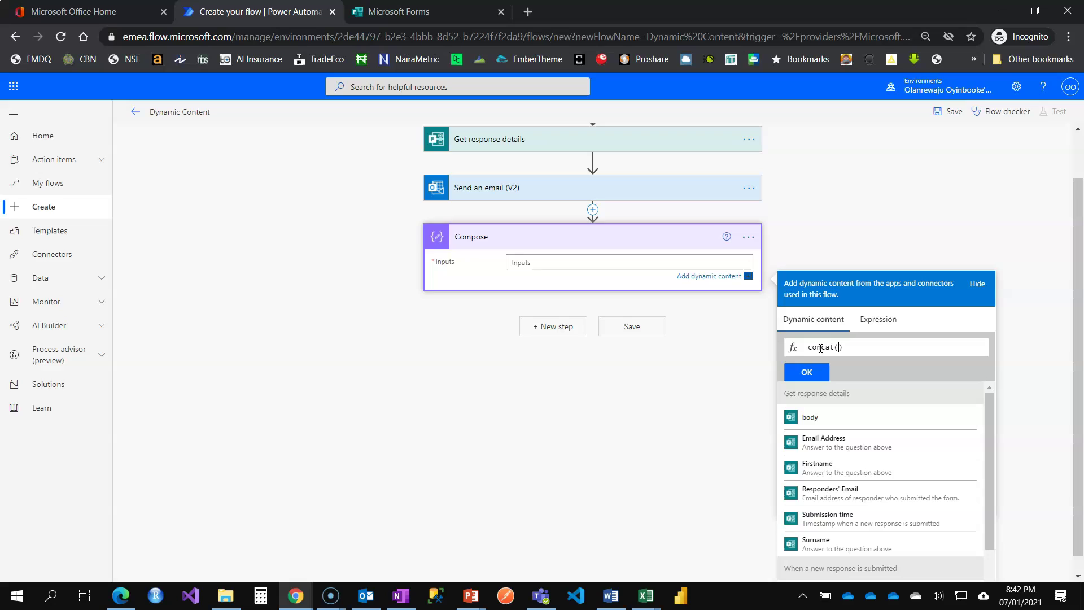
left_click(816, 468)
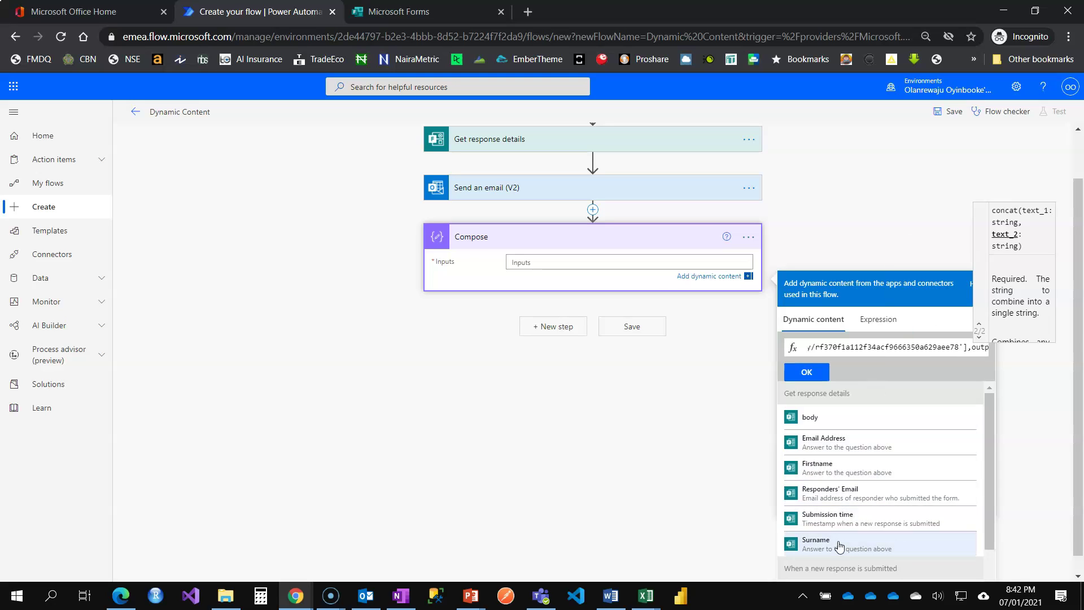
left_click(806, 373)
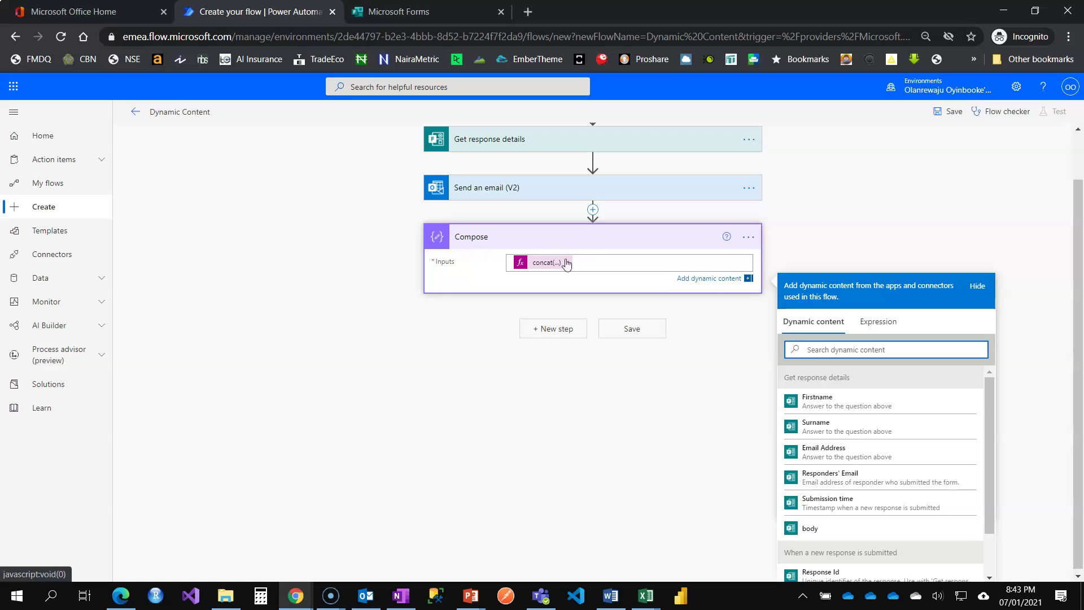
left_click(595, 259)
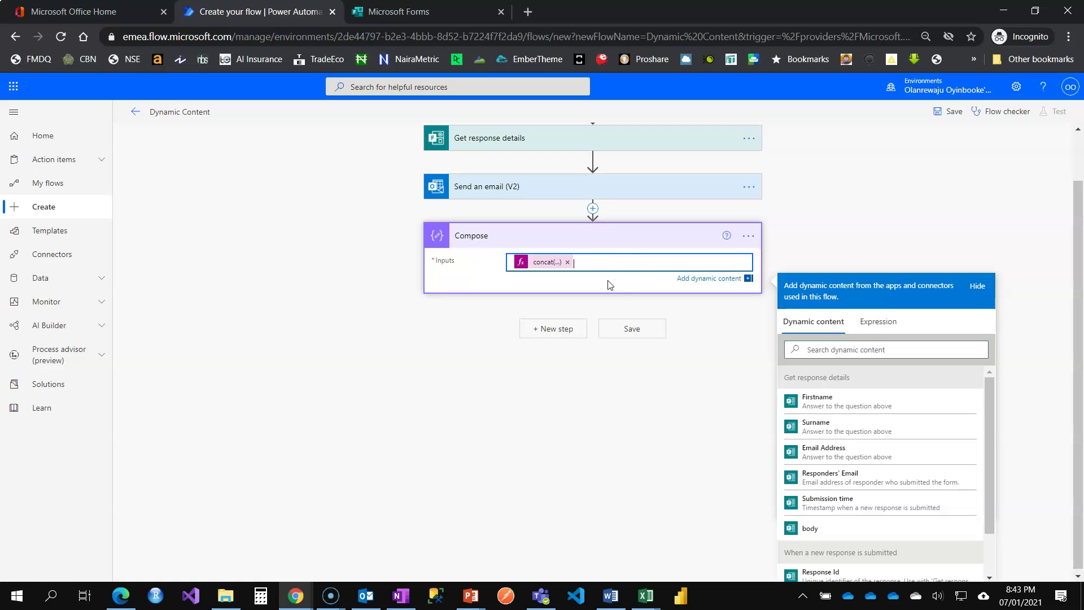
left_click(865, 320)
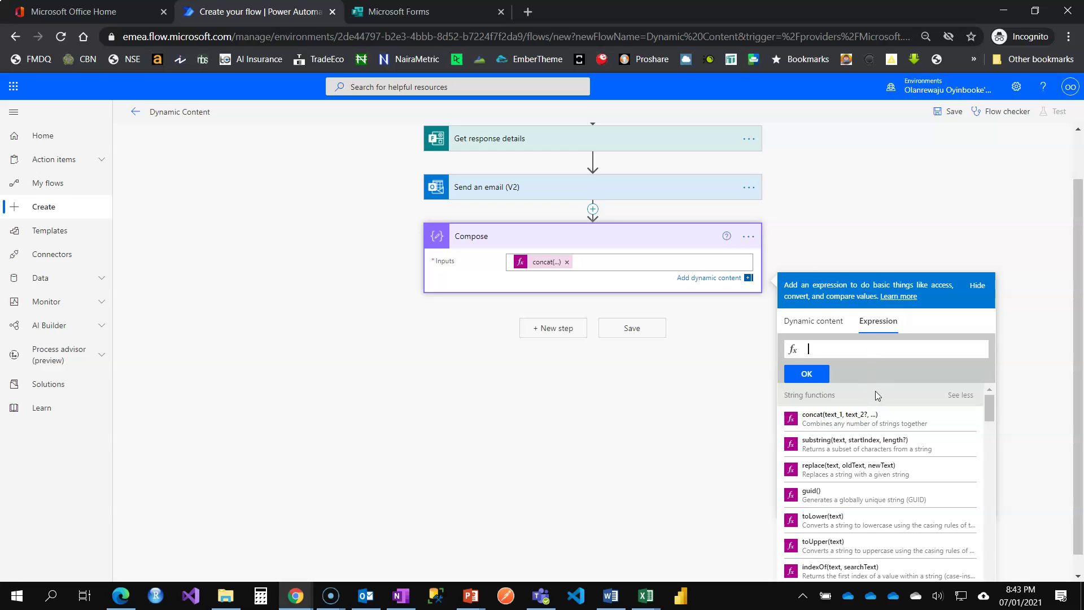
scroll(875, 391, "down", 2)
scroll(1008, 421, "down", 1)
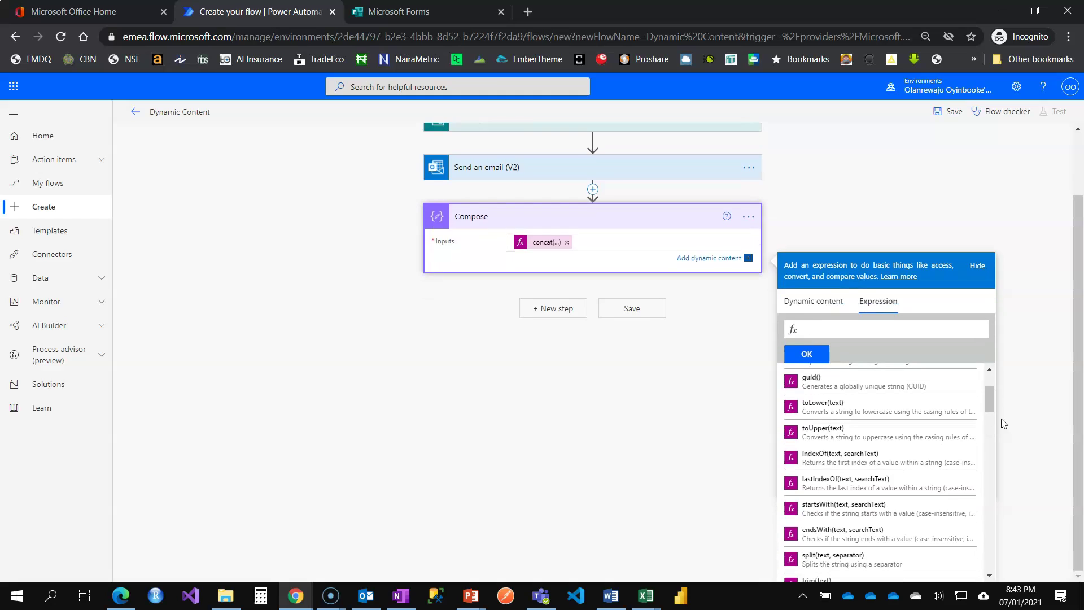
scroll(836, 436, "up", 2)
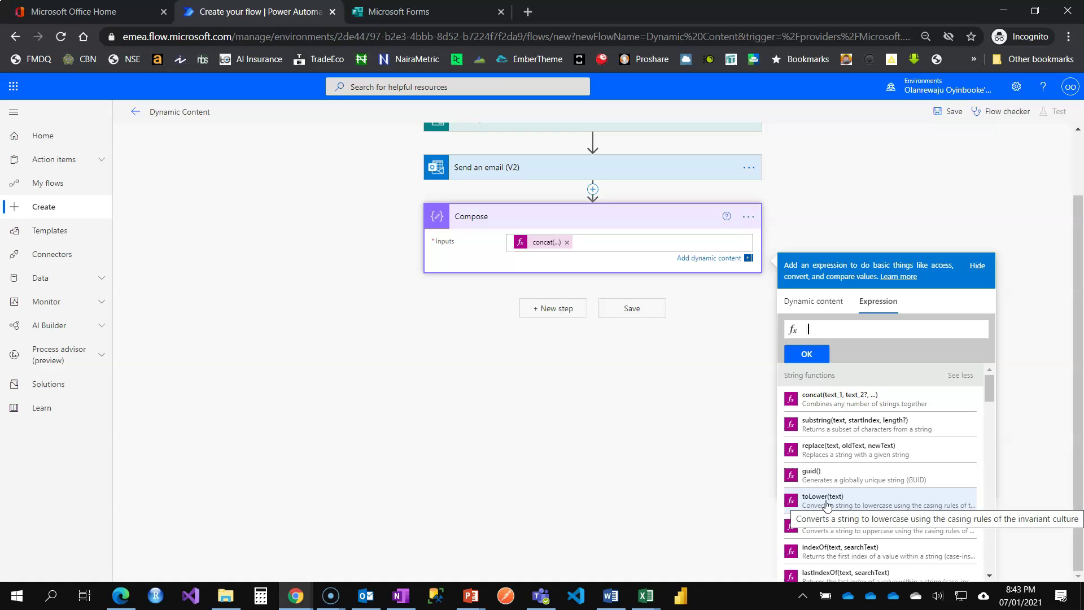
scroll(847, 480, "down", 3)
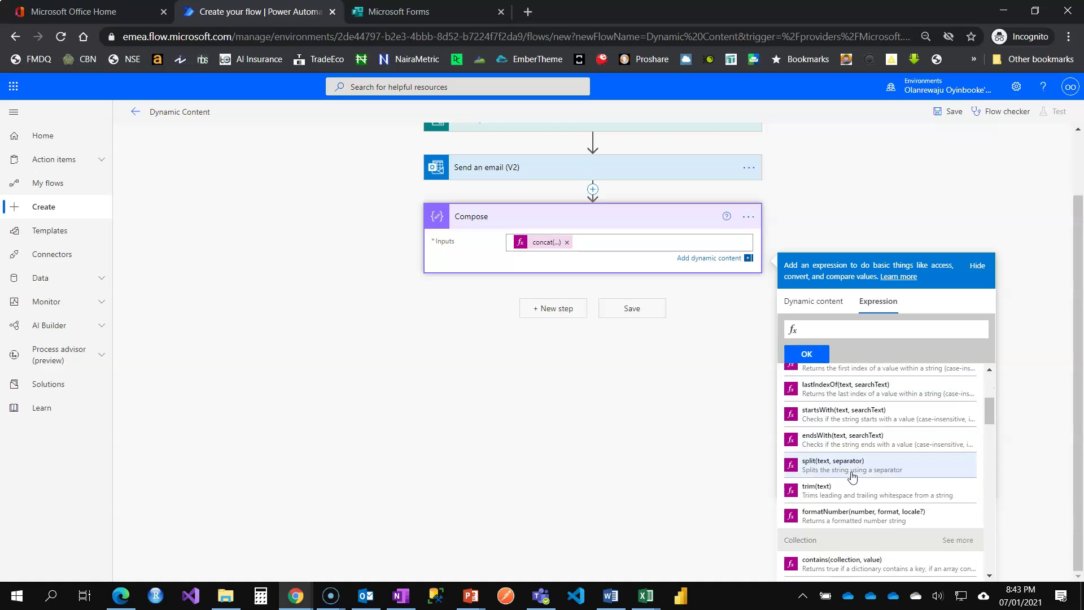
scroll(853, 477, "down", 3)
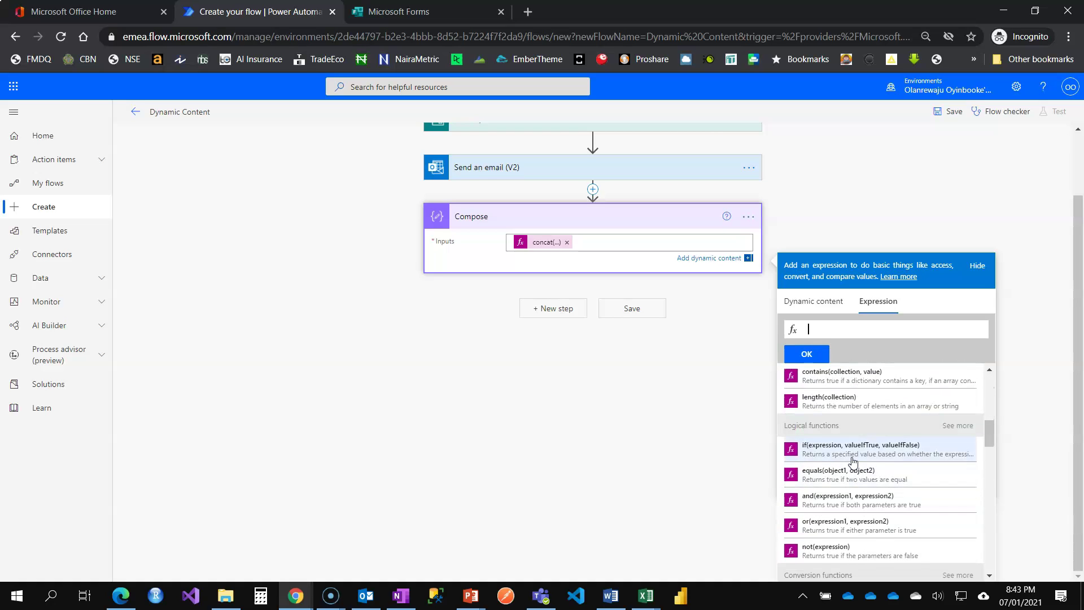
scroll(852, 460, "down", 3)
scroll(853, 462, "down", 2)
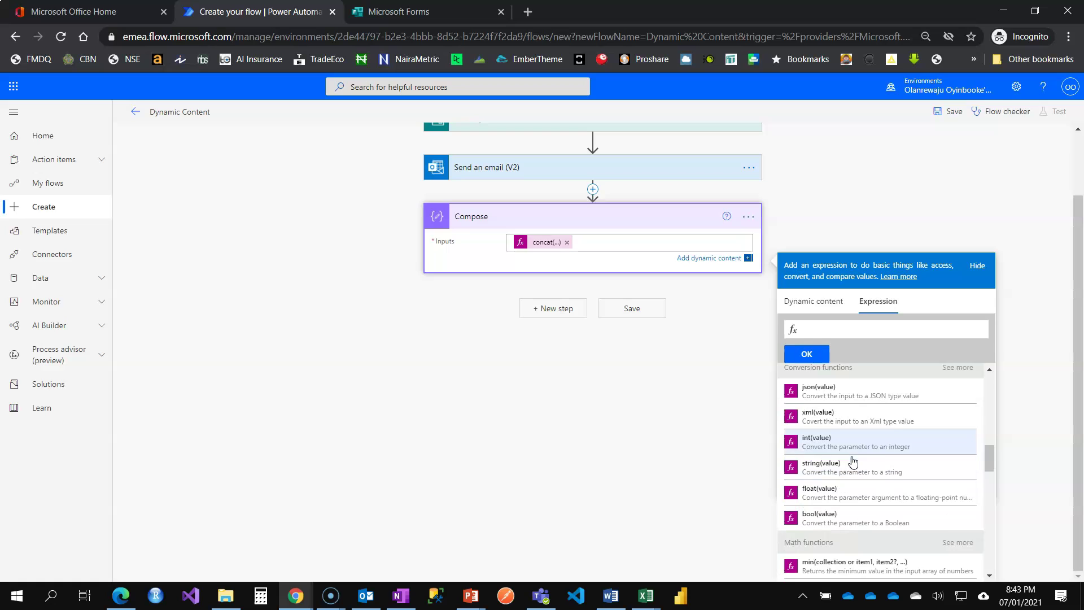
scroll(852, 461, "down", 2)
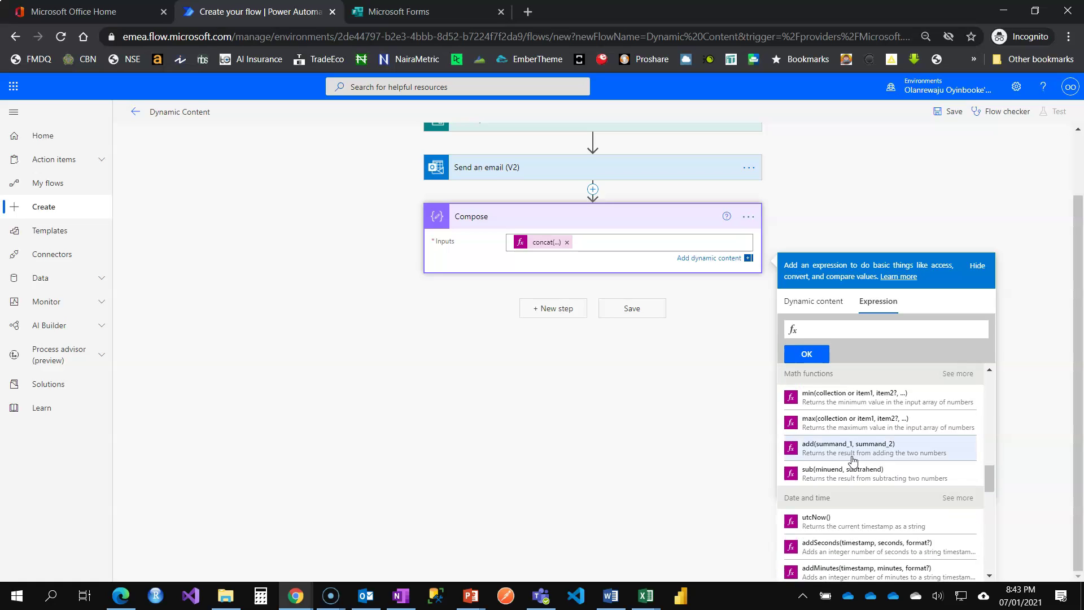
scroll(853, 460, "down", 2)
scroll(853, 462, "down", 6)
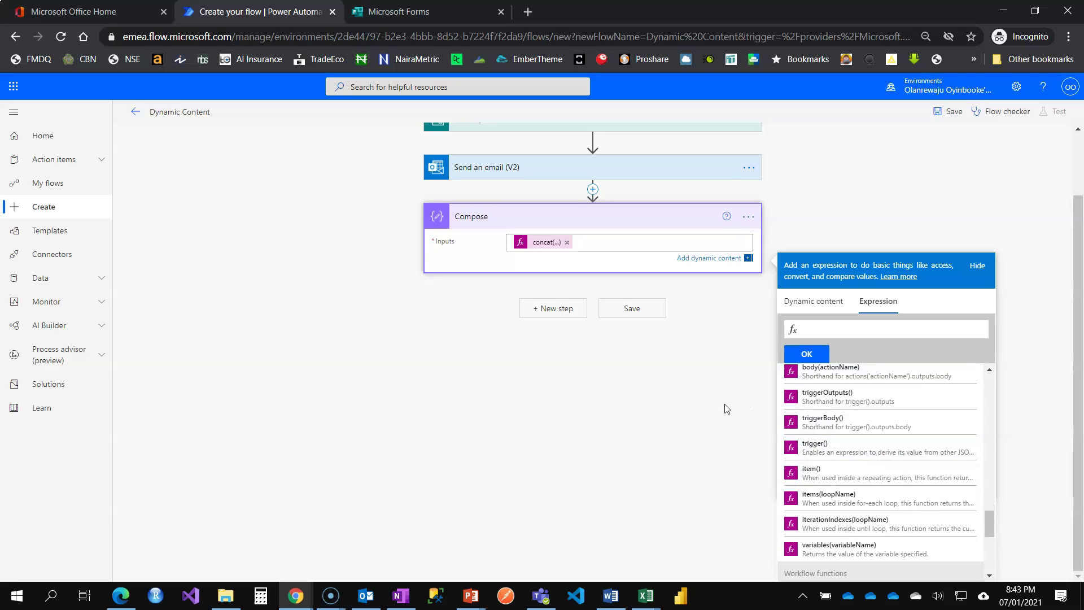
Step: Save the flow and start a manual test that waits for a new form response
left_click(619, 240)
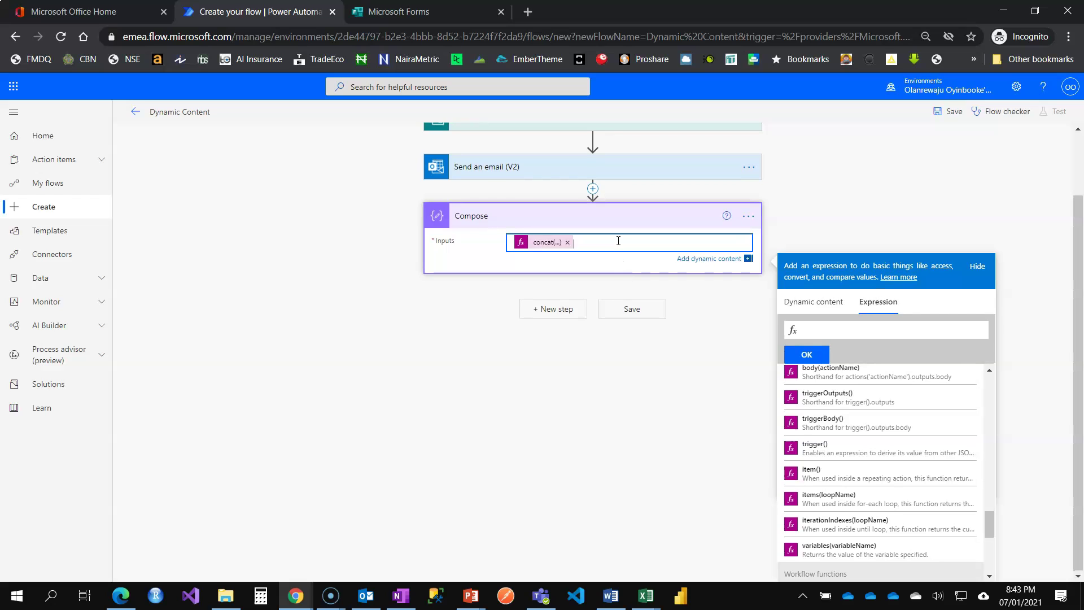
left_click(630, 309)
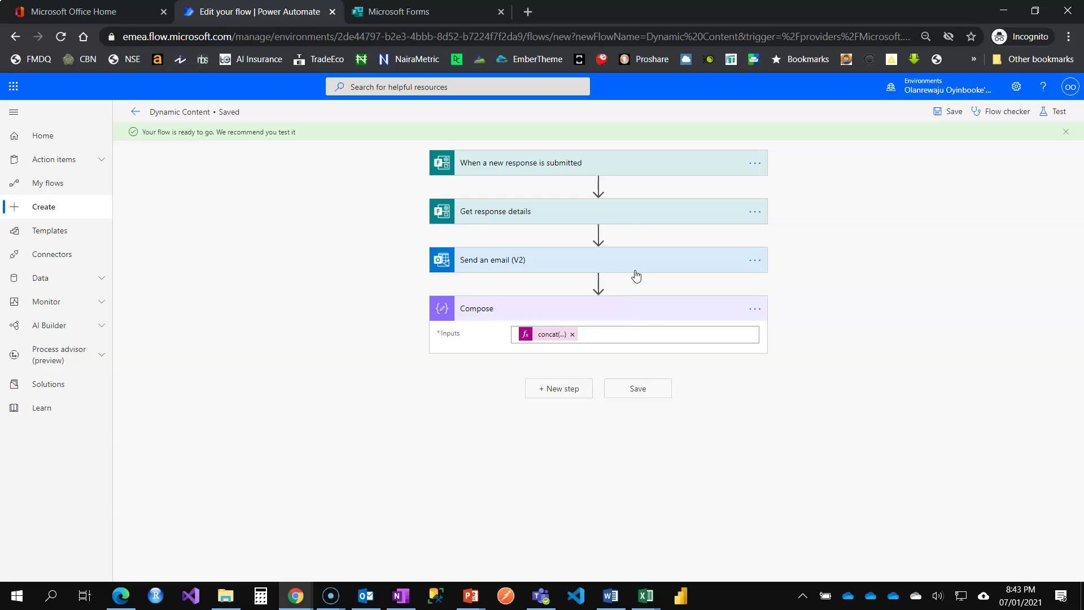
left_click(1053, 112)
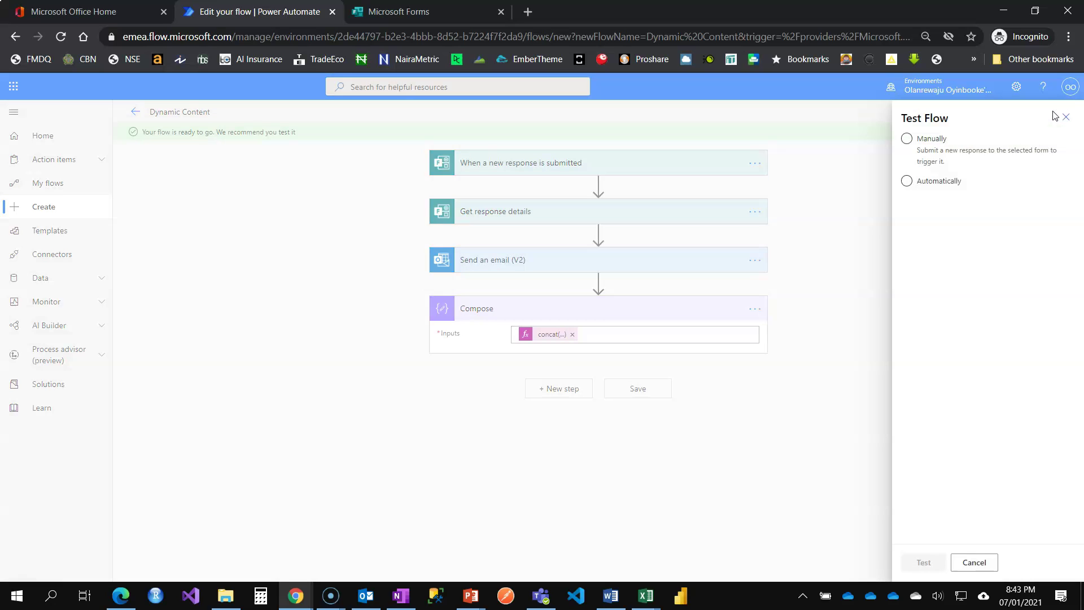
left_click(935, 164)
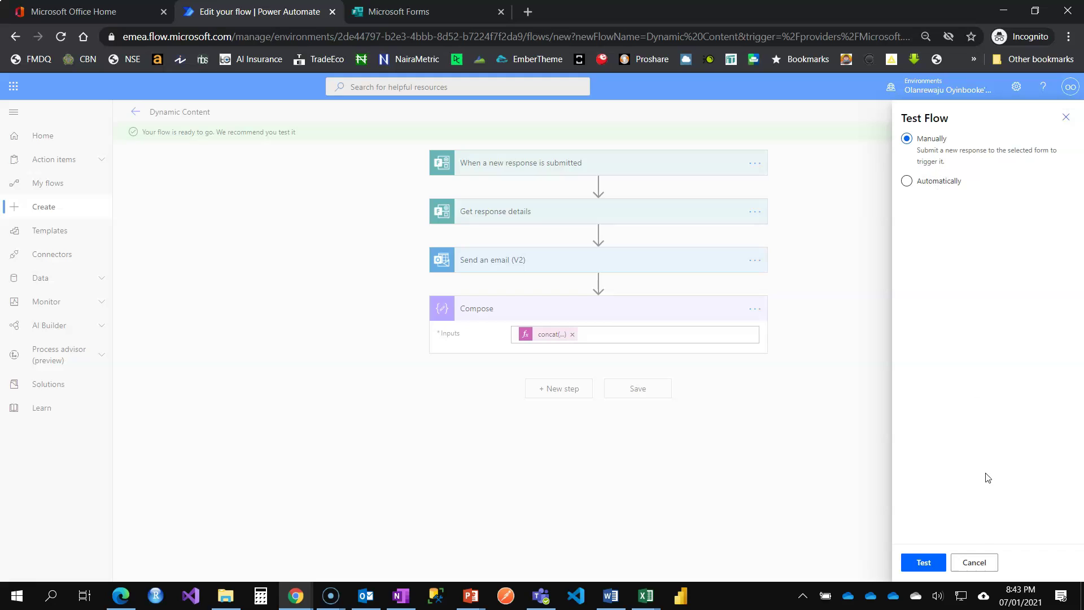
left_click(910, 563)
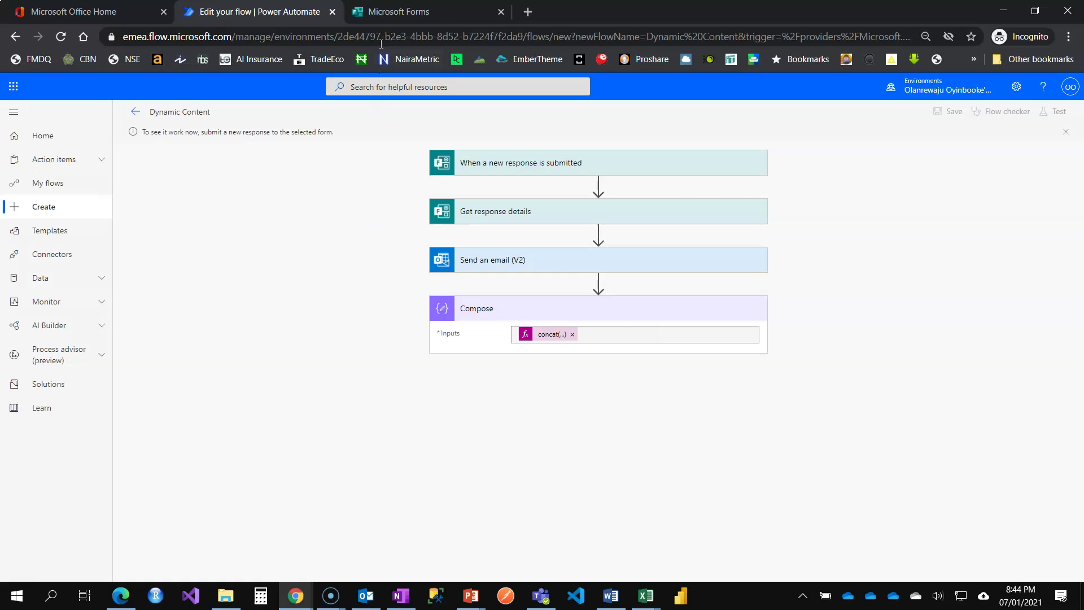
Step: In the form preview, submit a test entry with the responder's first name, surname and email address
left_click(401, 12)
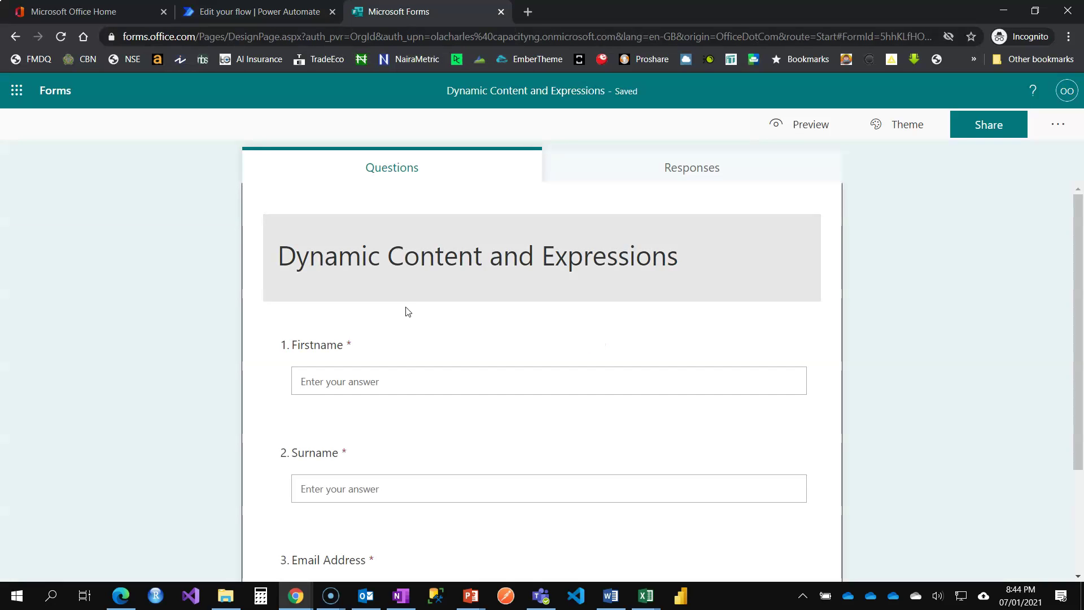
left_click(801, 124)
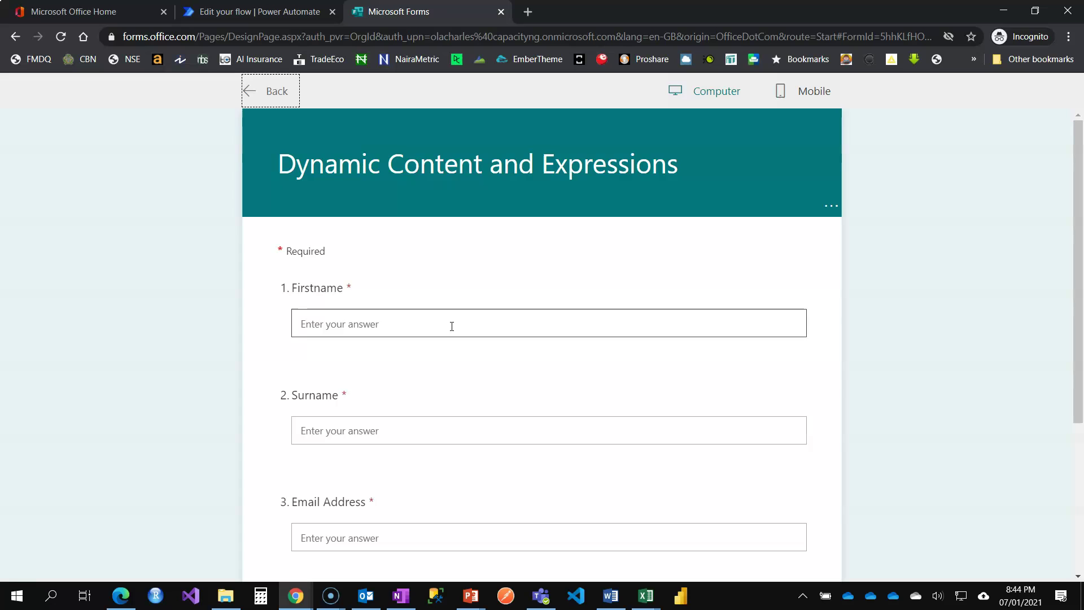
left_click(445, 325)
key("Tab")
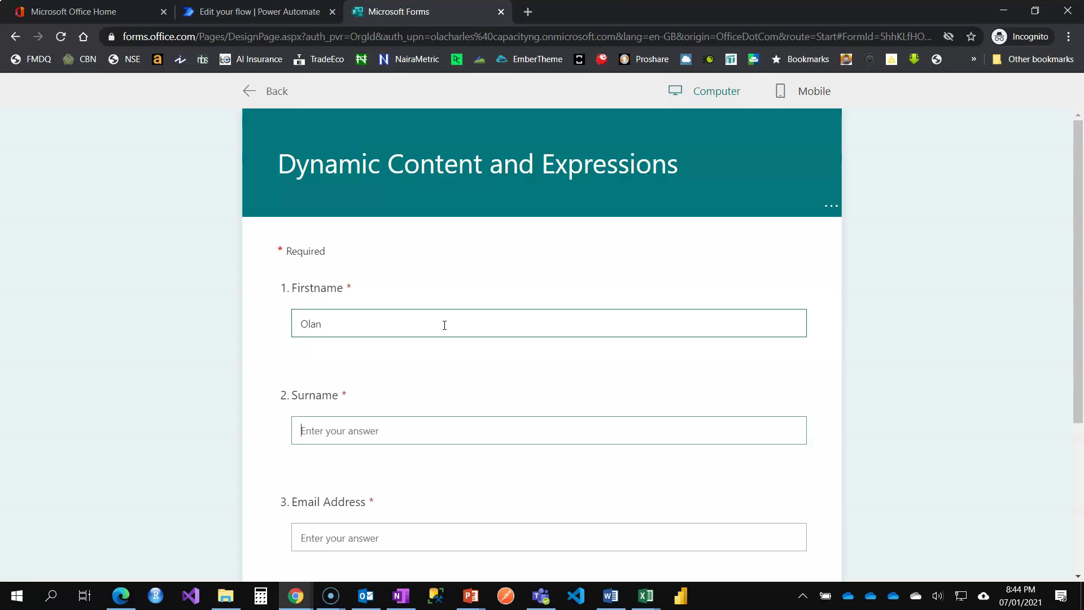
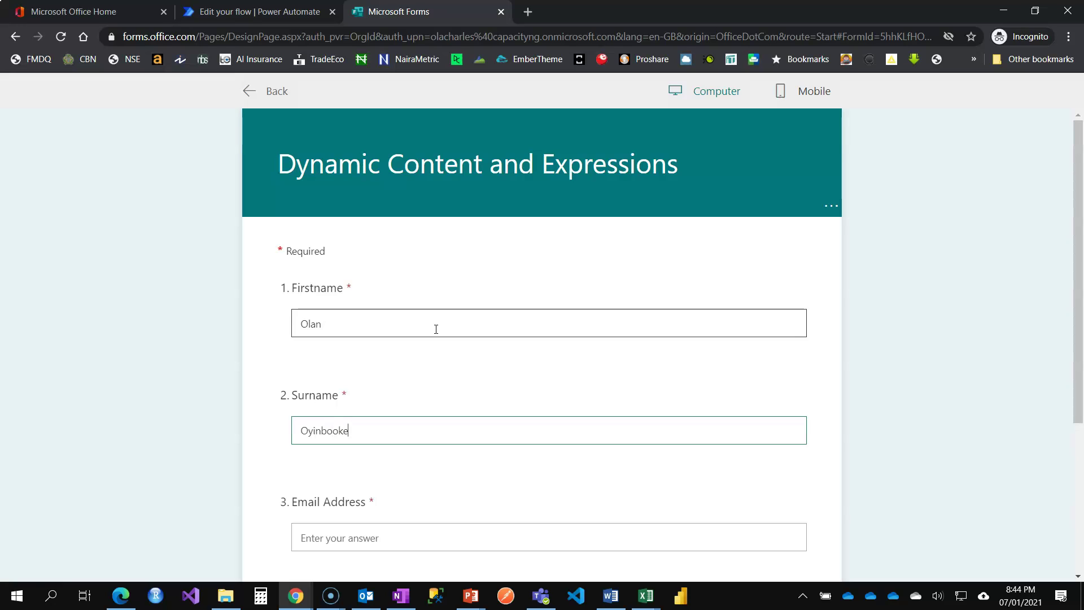
left_click(420, 531)
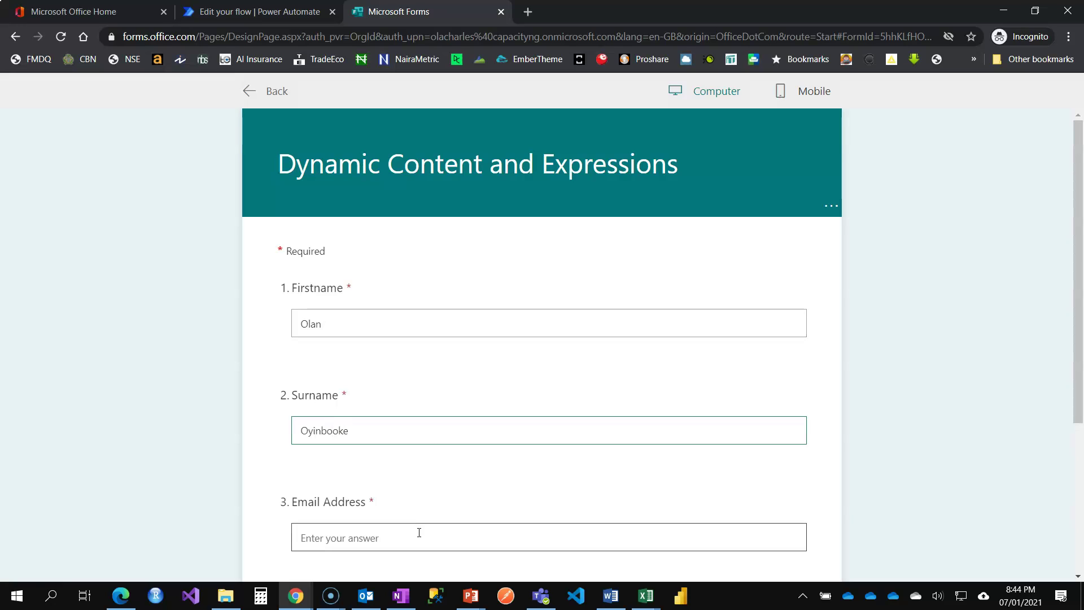
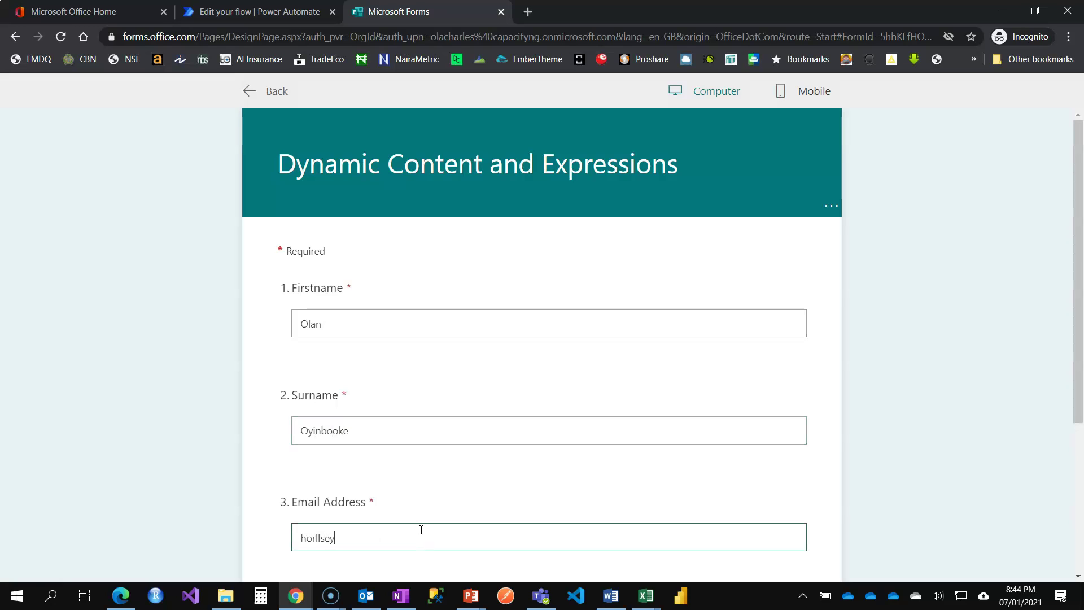
scroll(432, 487, "down", 3)
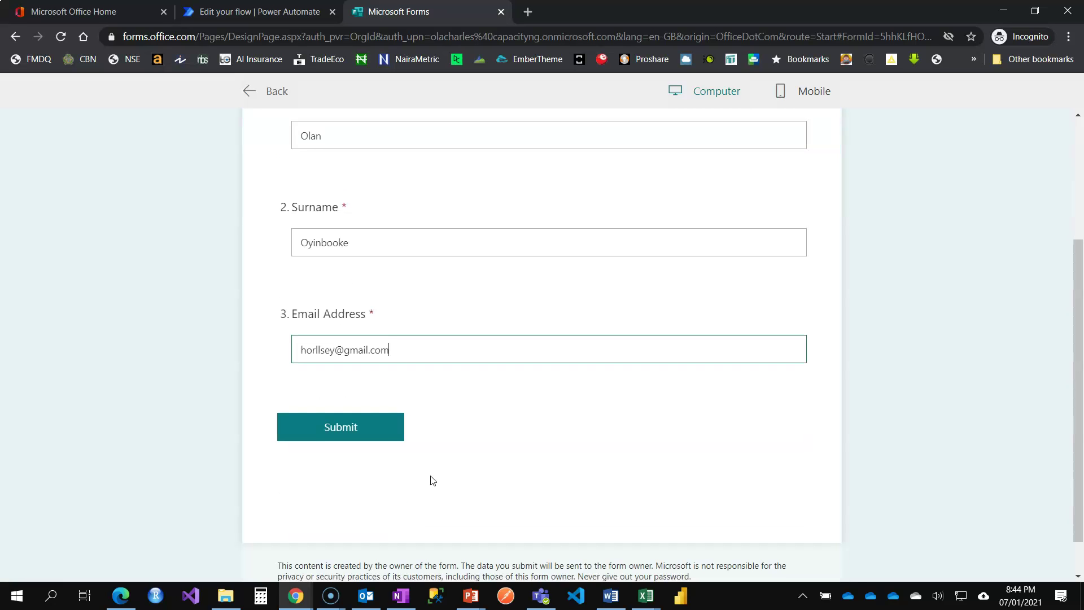
left_click(338, 424)
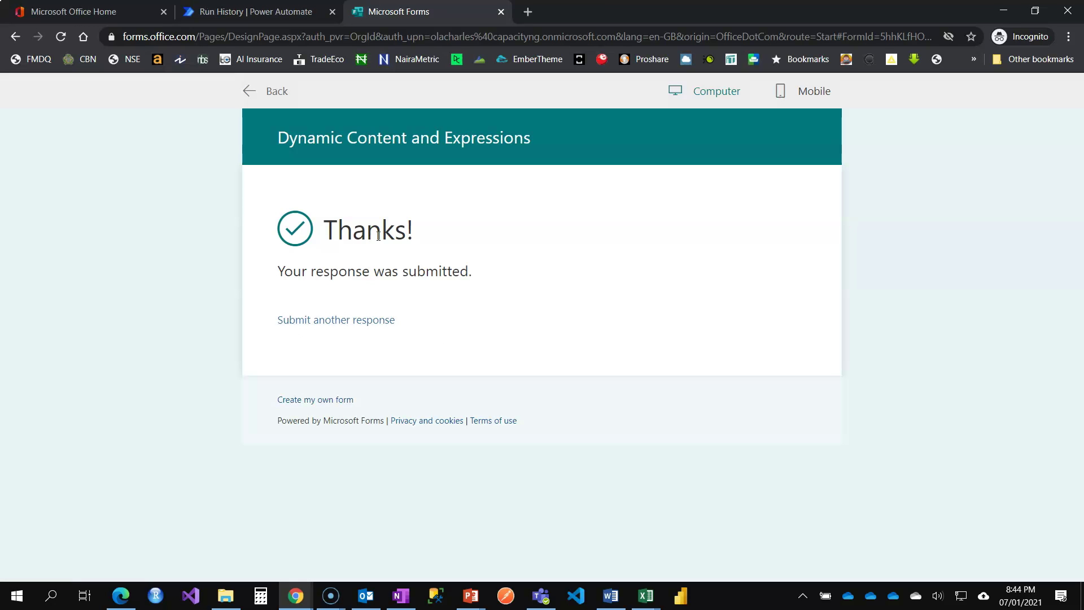
Step: Review the Get response details, Send an email (V2) and Compose results, then reopen the flow editor
left_click(262, 11)
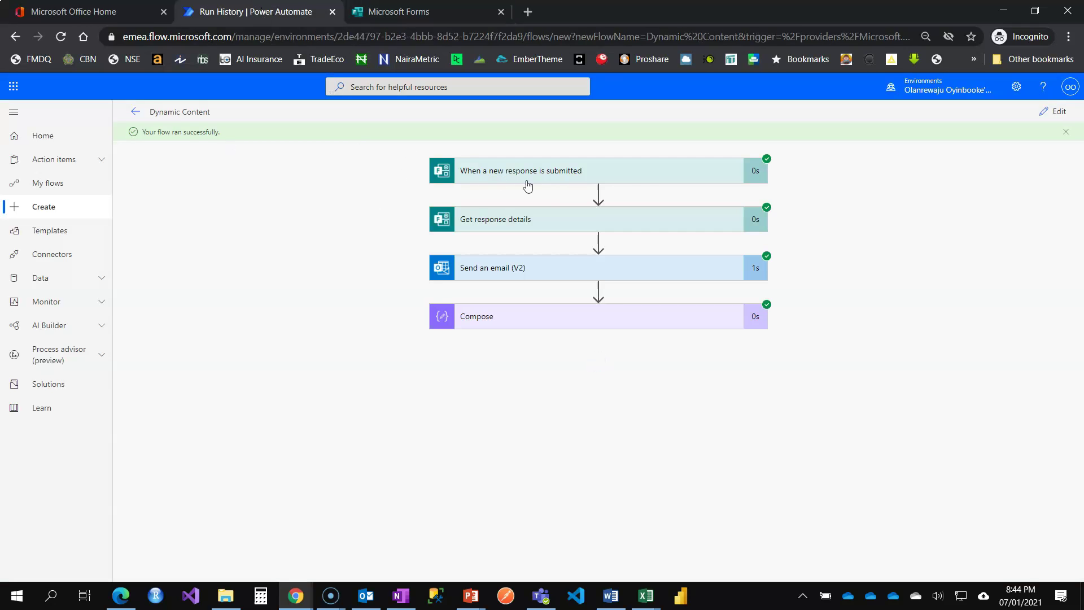
left_click(542, 222)
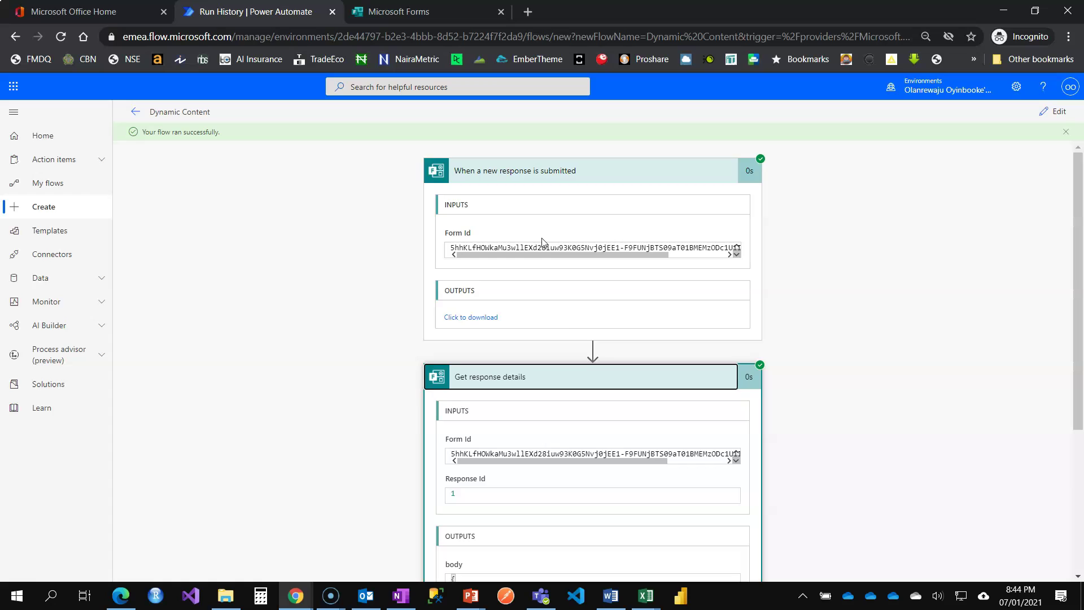
scroll(567, 322, "down", 3)
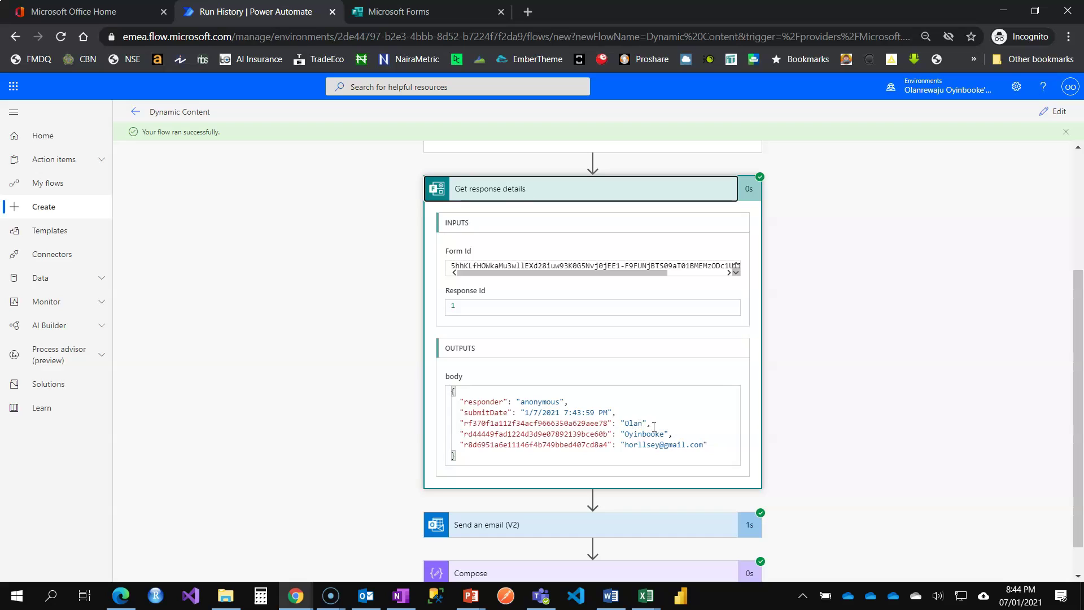
left_click_drag(654, 424, 600, 434)
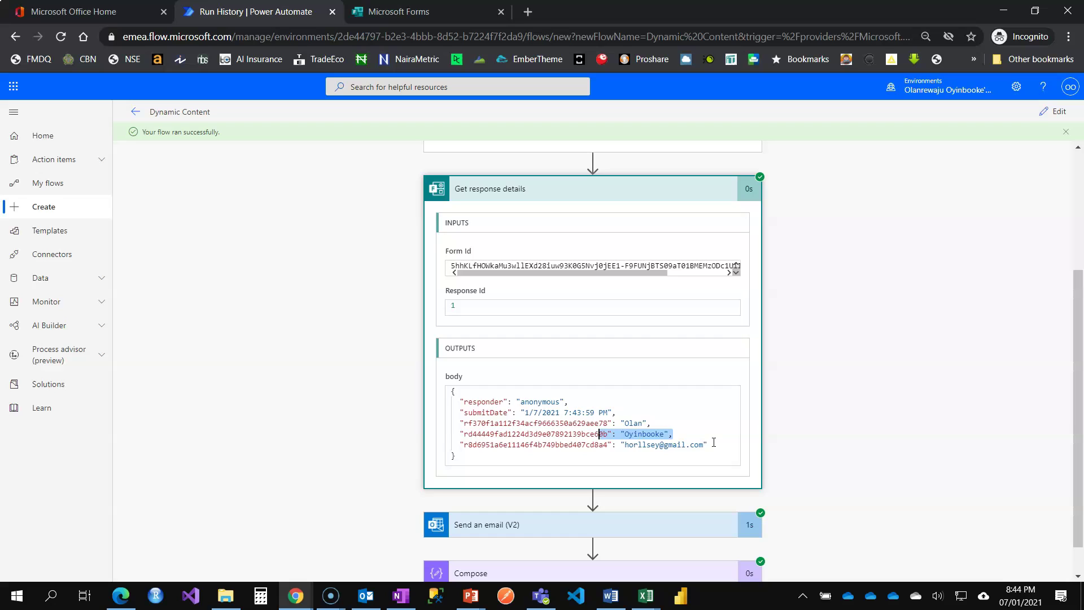
left_click_drag(709, 445, 556, 446)
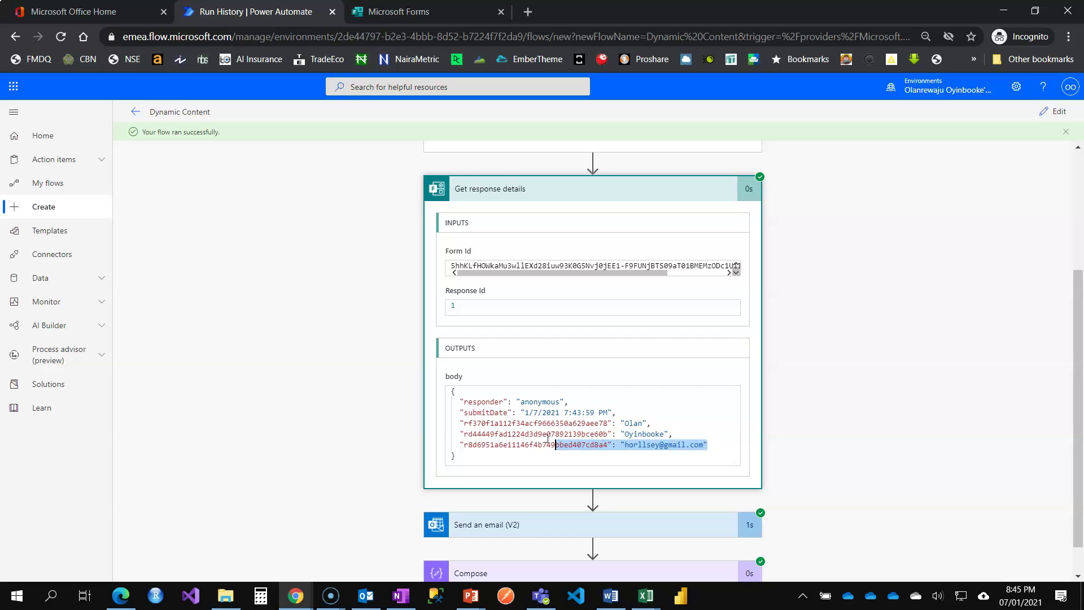
scroll(592, 418, "down", 1)
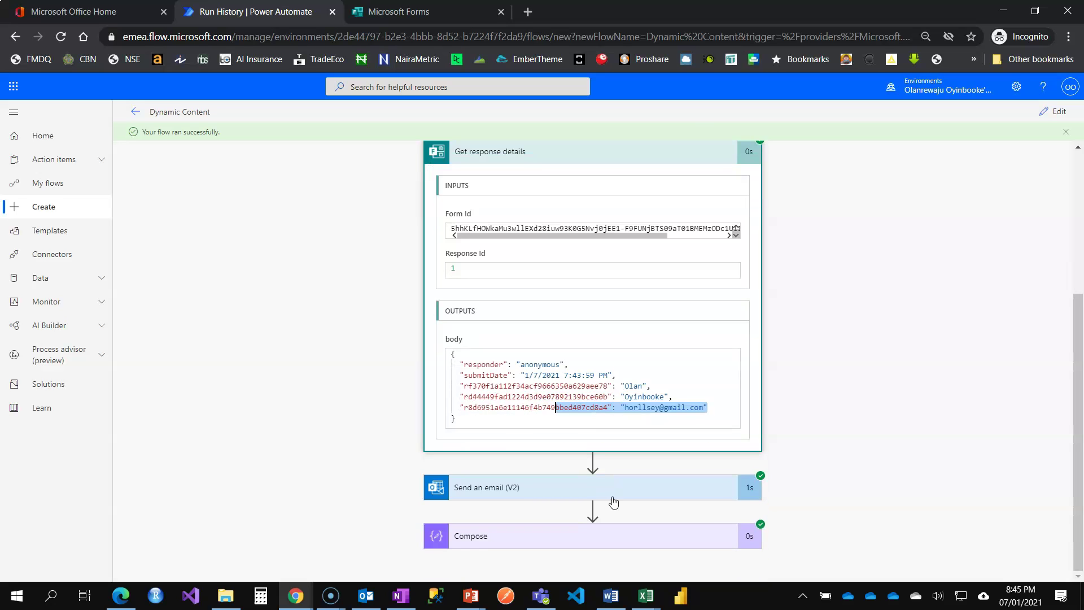
left_click(616, 491)
scroll(612, 463, "down", 5)
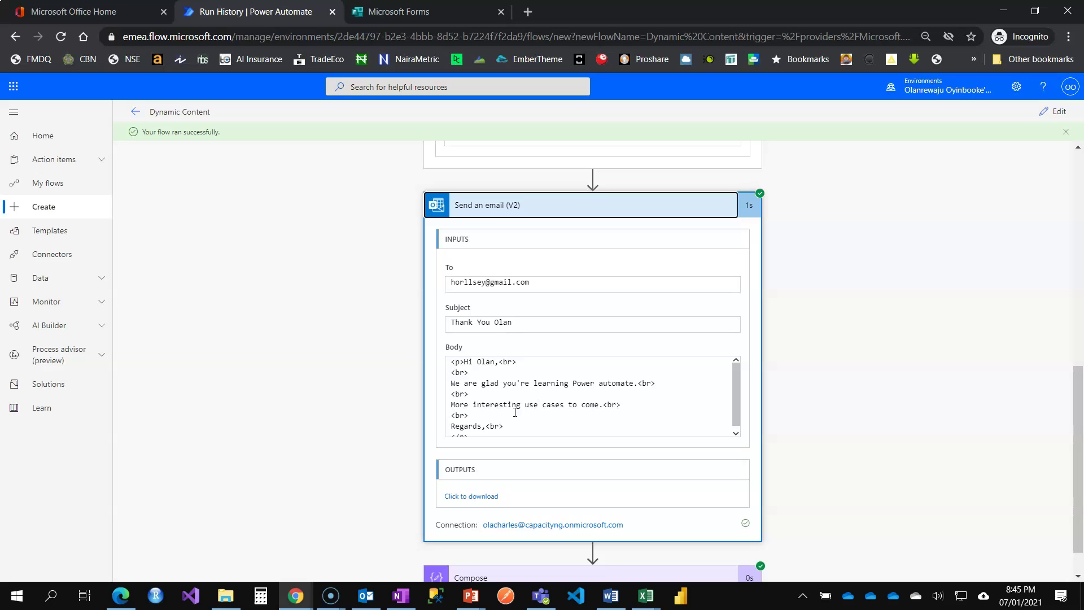
scroll(598, 405, "down", 2)
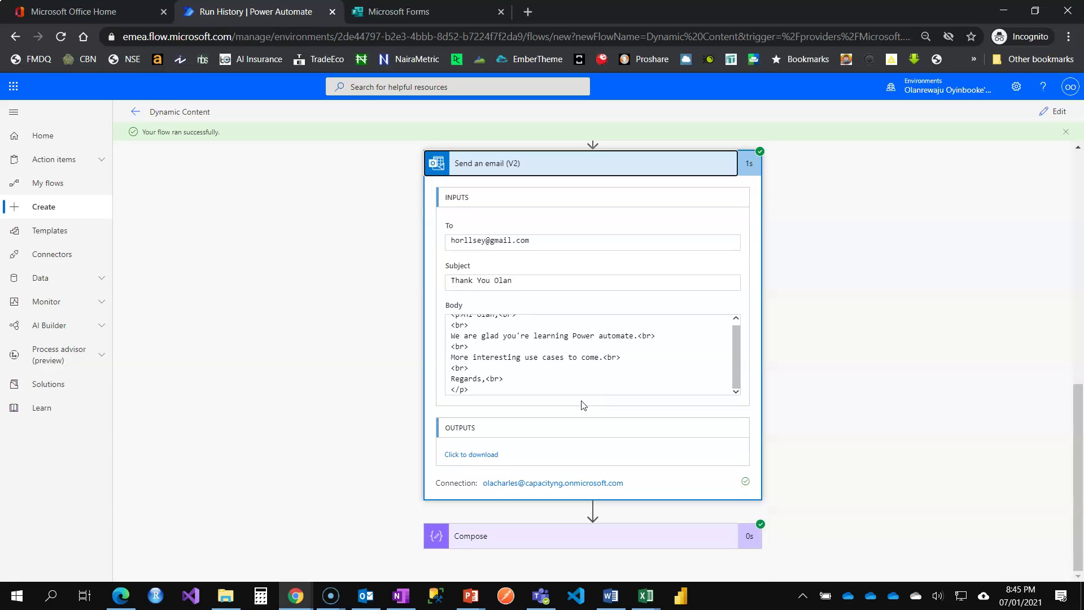
left_click(582, 537)
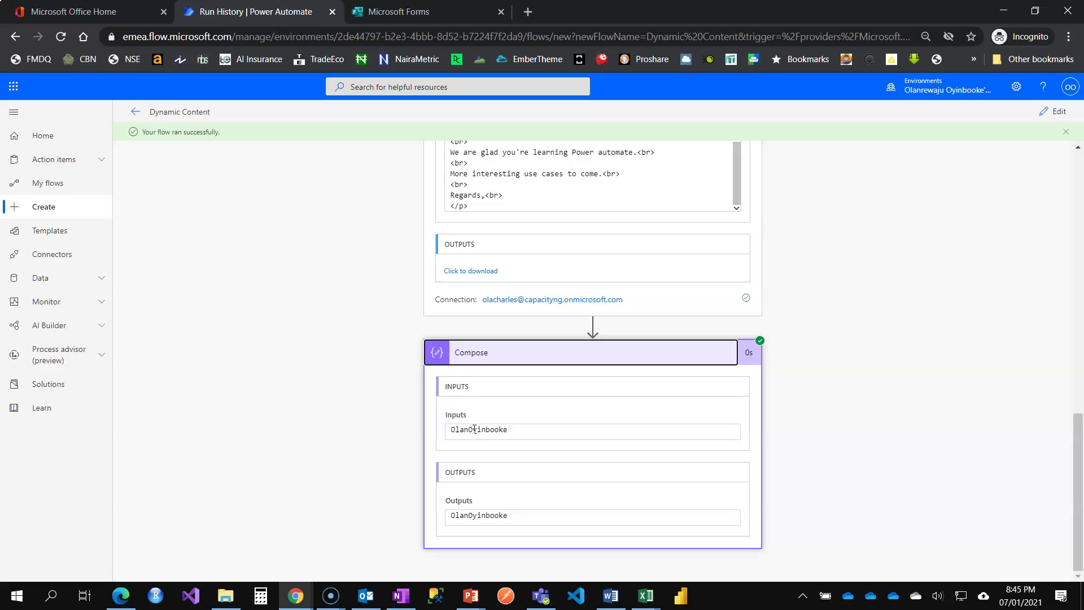
left_click(1053, 111)
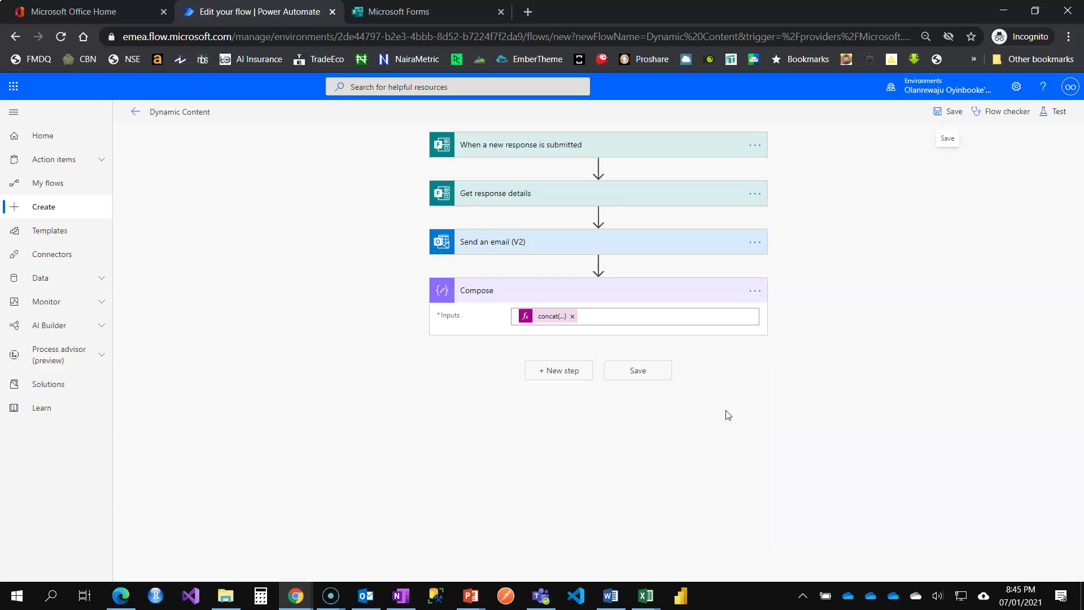
Step: Append a new Compose action, Compose 2, below the first Compose step
left_click(556, 382)
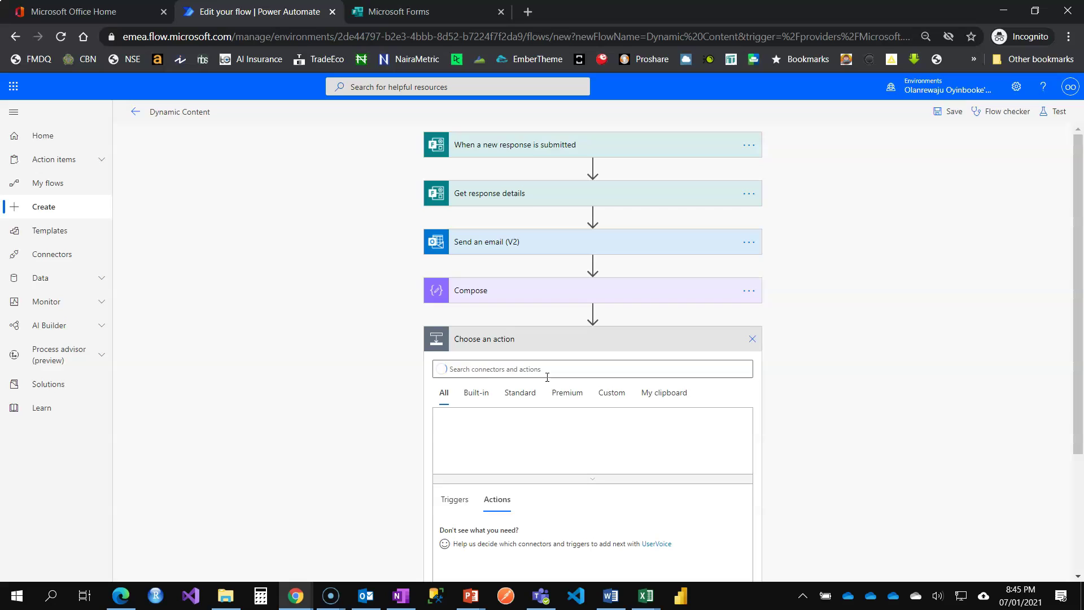
type("compose")
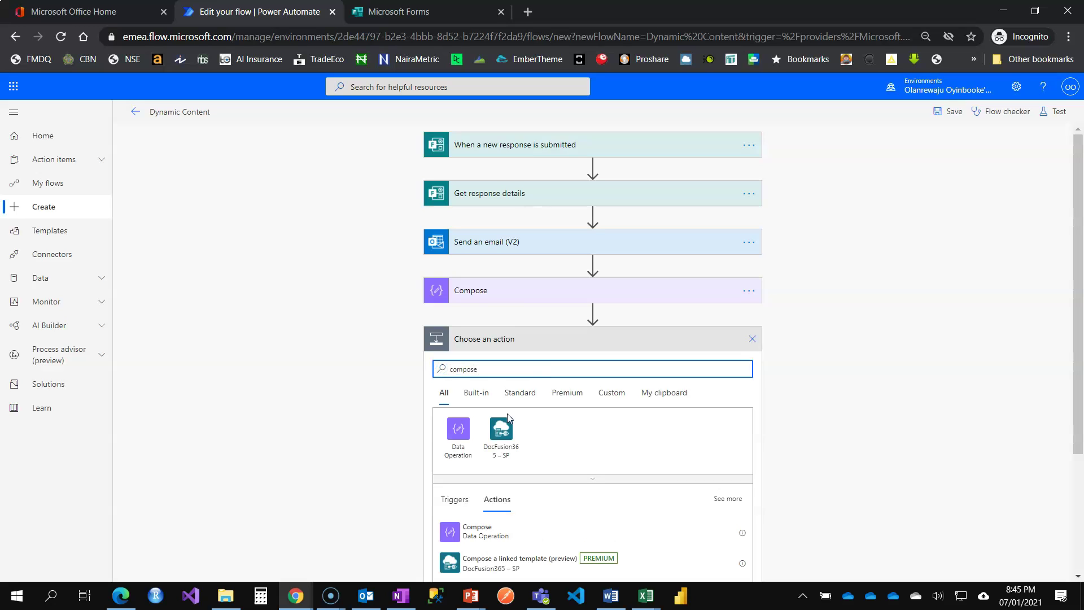
left_click(487, 529)
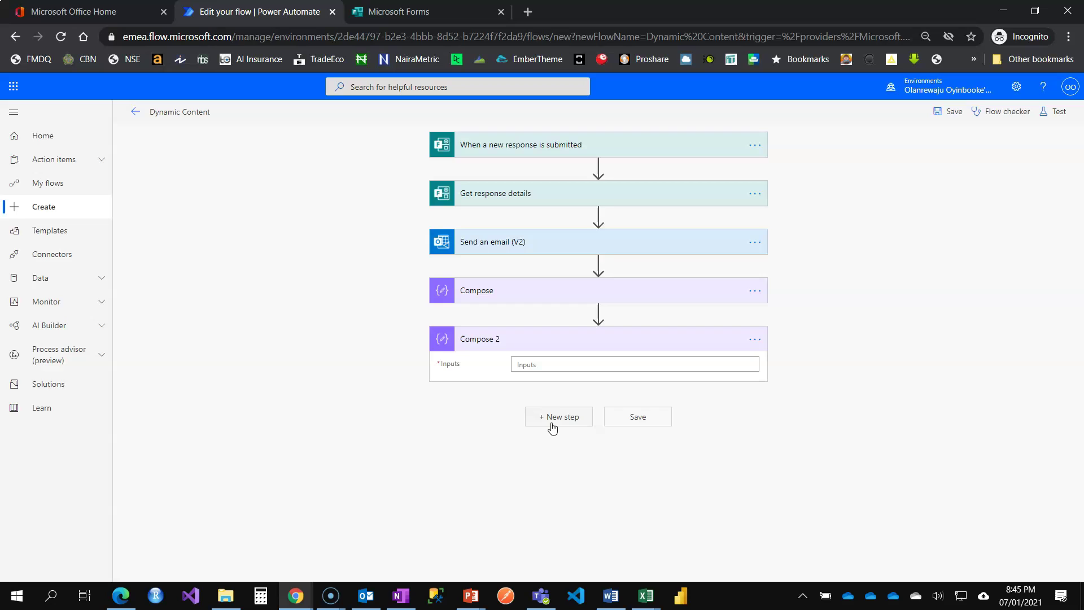
left_click(546, 364)
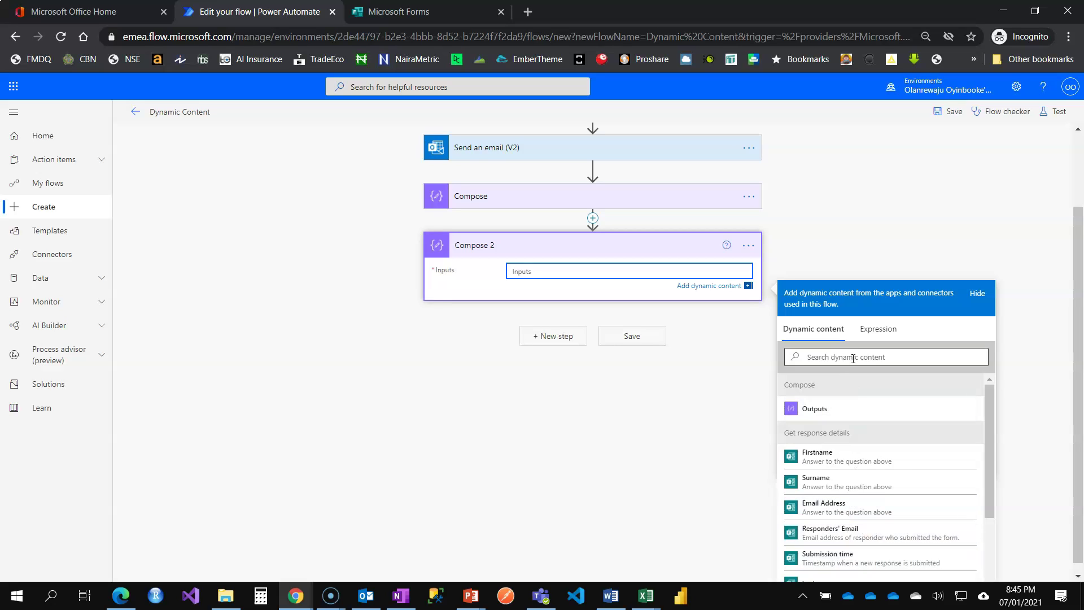
Step: Set Compose 2's input to formatDateTime(Submission time, 'dddd') and save the flow
left_click(875, 333)
type("formatDateTime(")
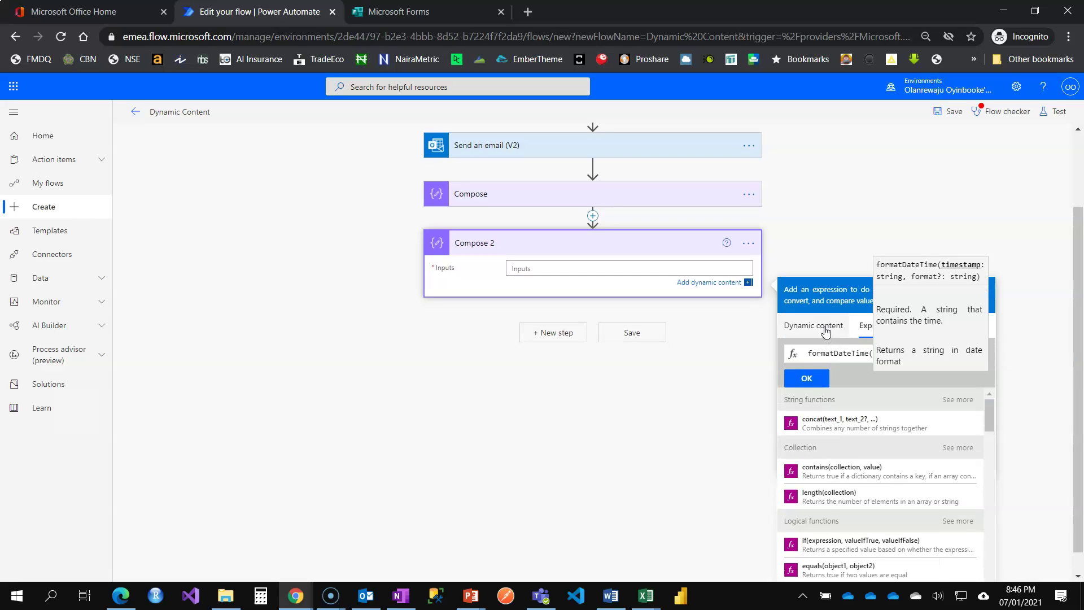
left_click(826, 331)
scroll(829, 475, "down", 2)
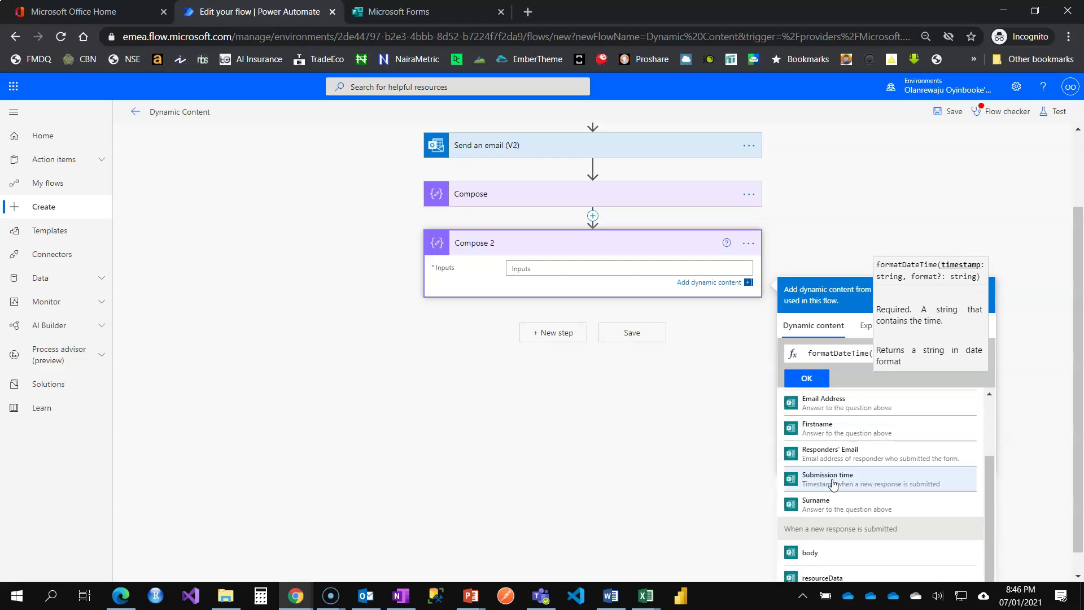
left_click(830, 480)
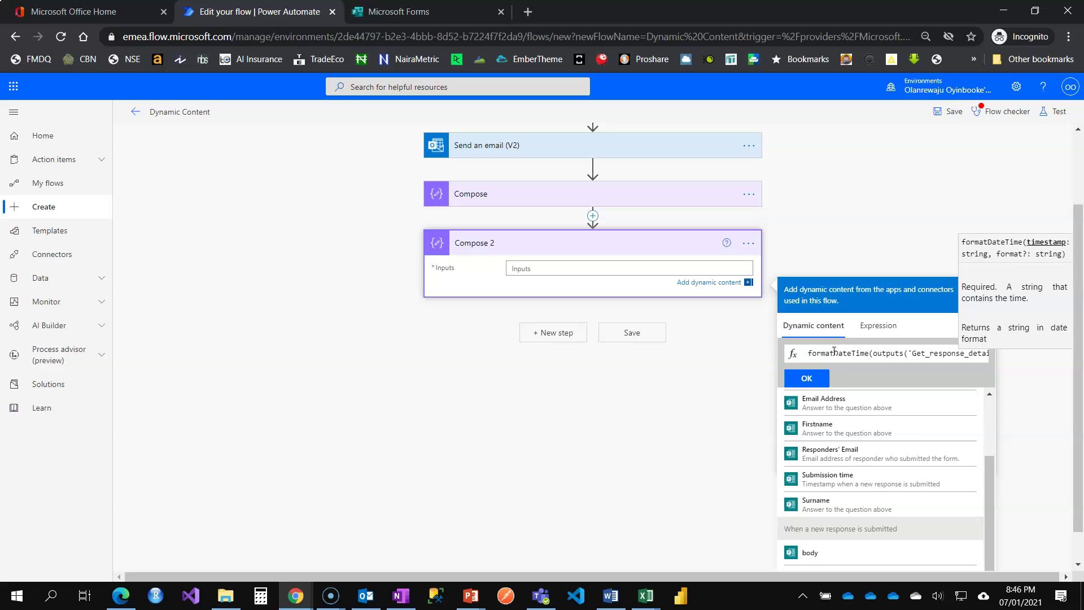
type(",")
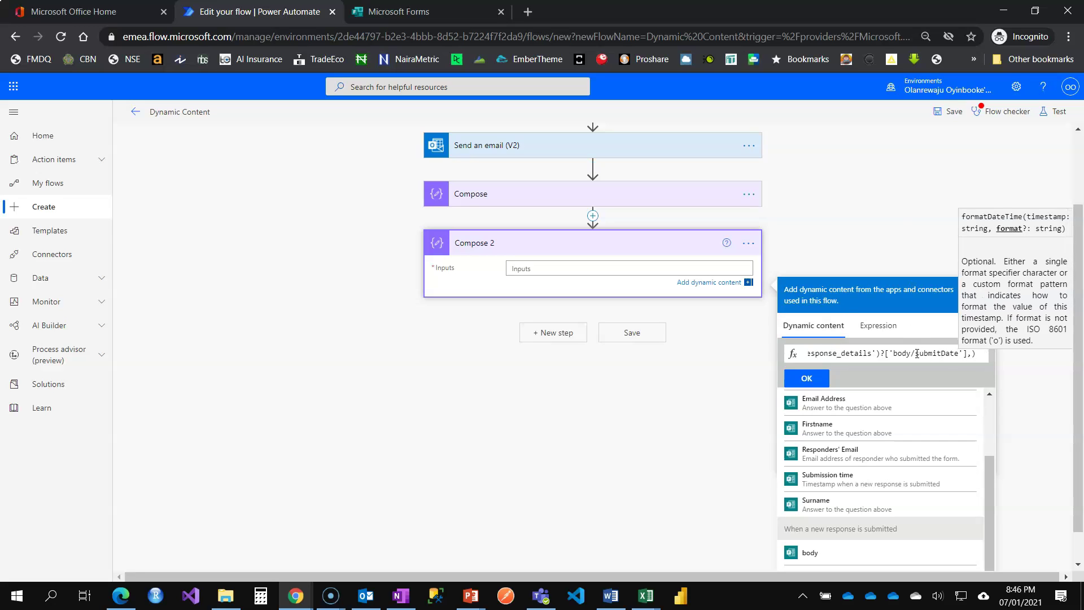
type("''")
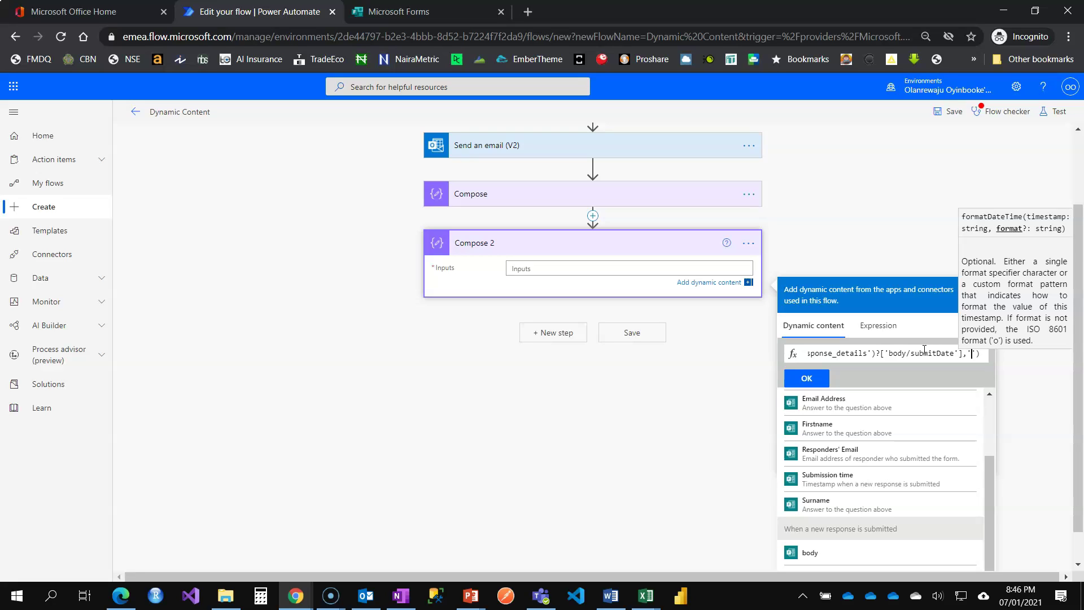
type("dddd")
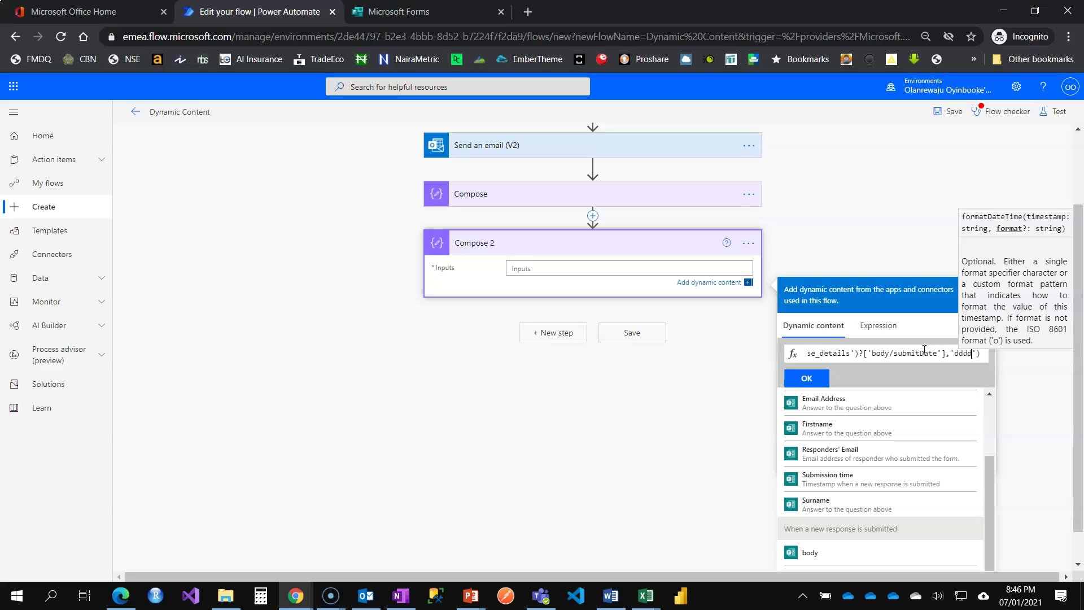
left_click(815, 378)
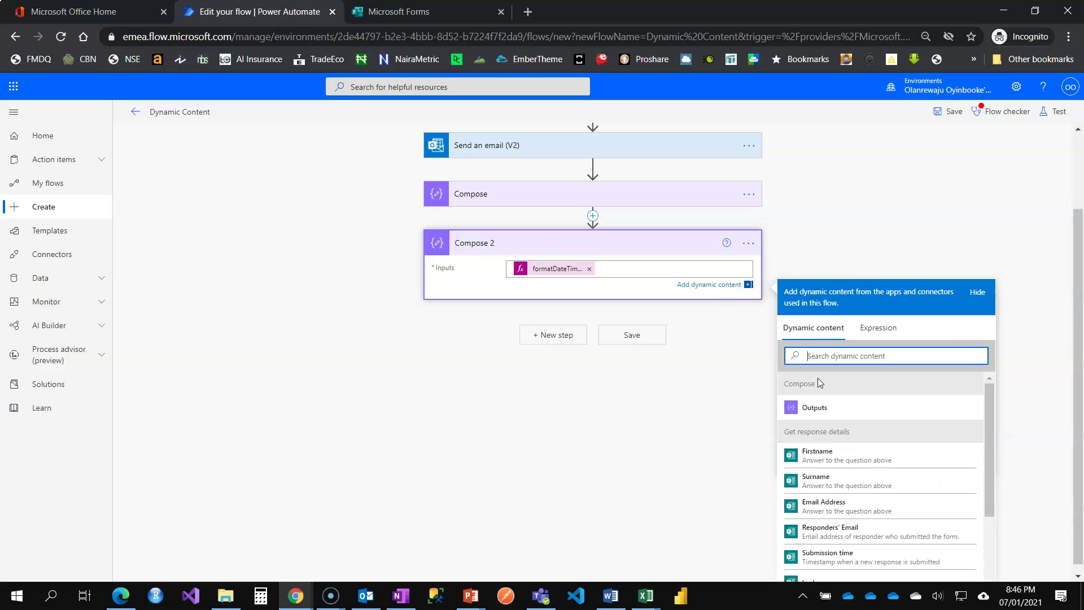
left_click(656, 336)
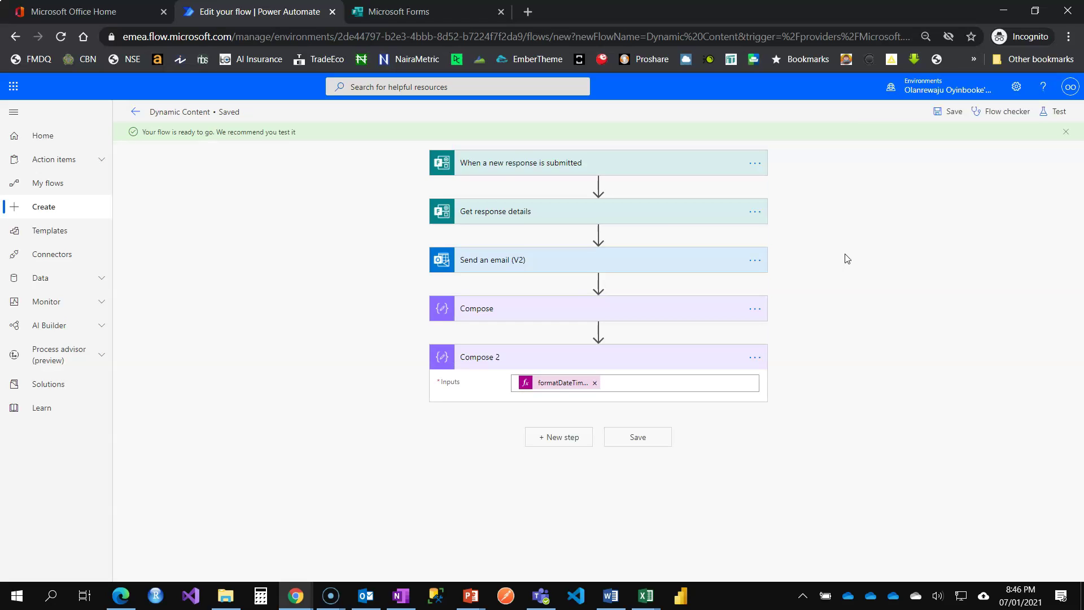
Step: Rerun the test automatically using the earlier succeeded run as the recently used trigger
left_click(389, 10)
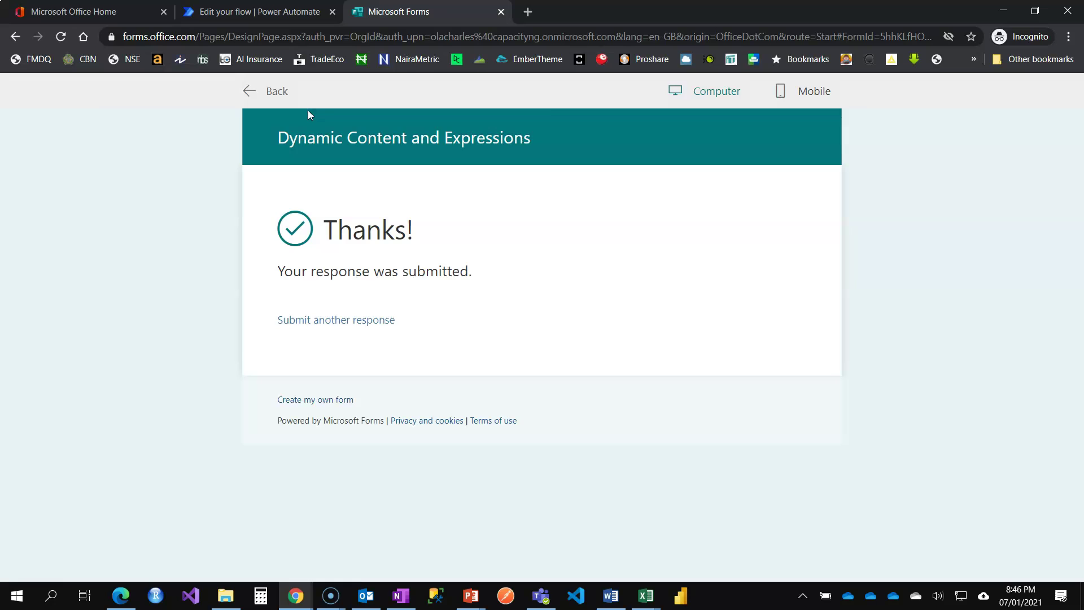
left_click(270, 91)
left_click(257, 11)
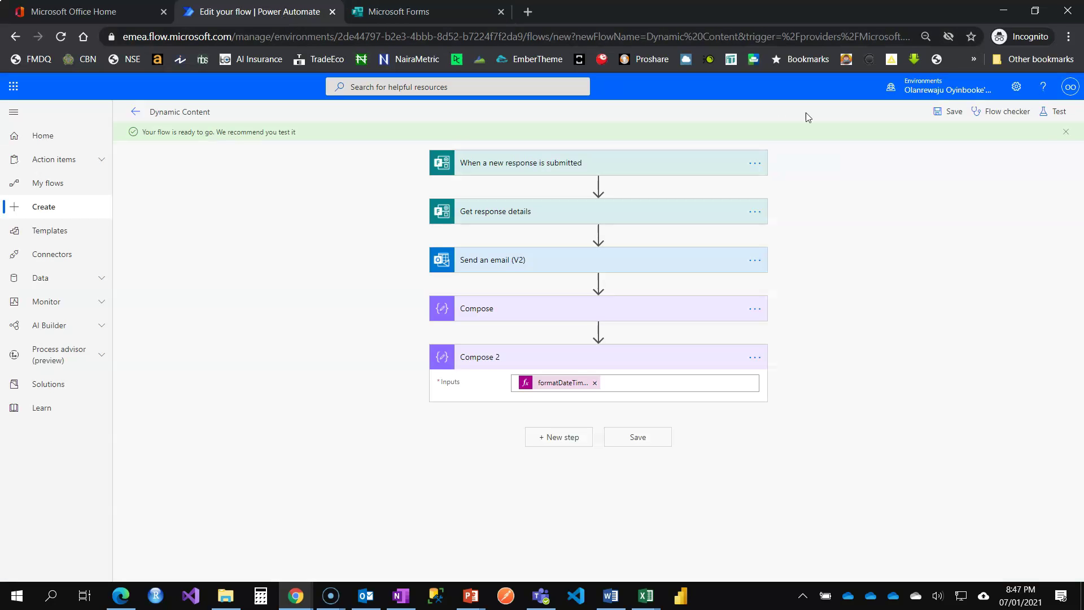
left_click(1056, 112)
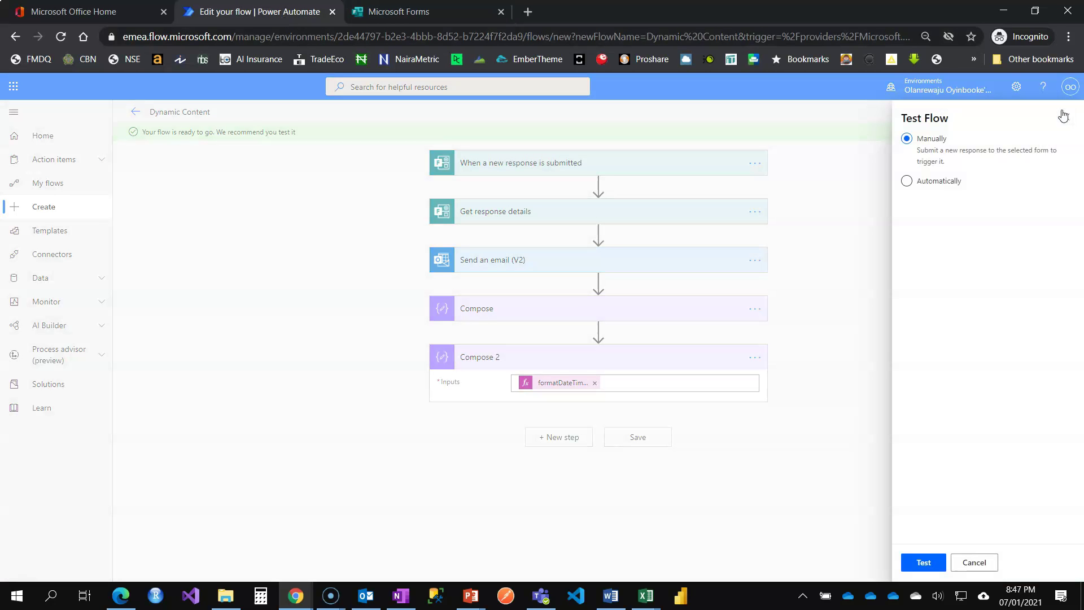
left_click(934, 182)
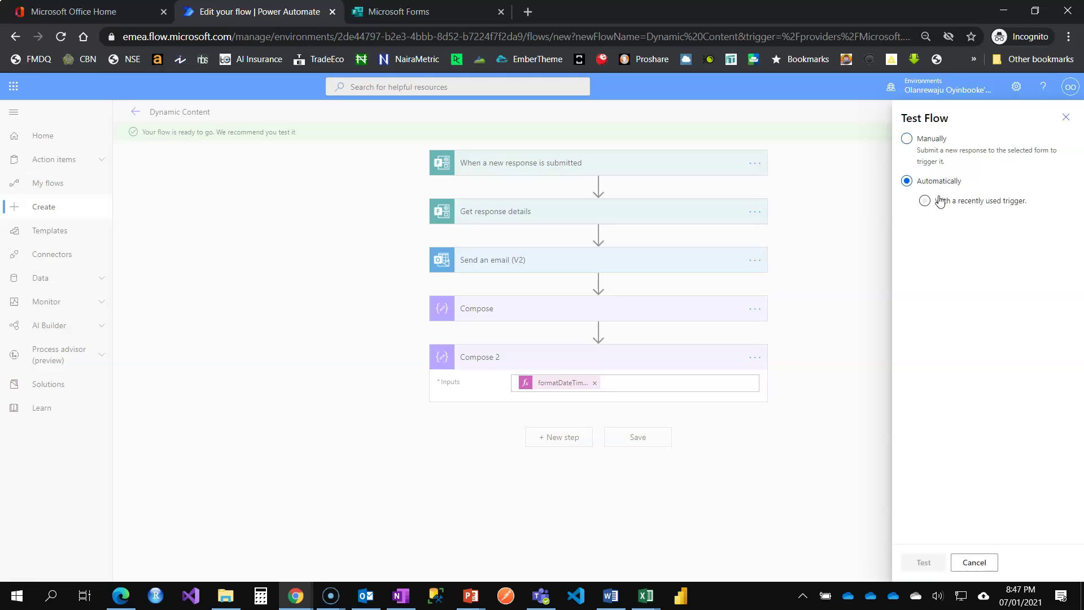
left_click(940, 201)
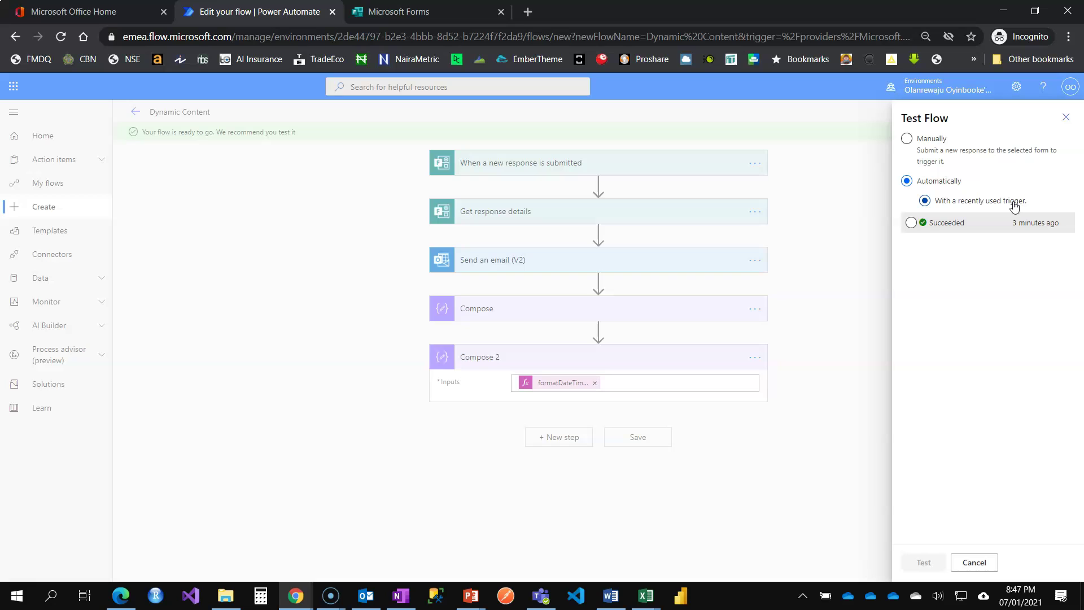
left_click(940, 225)
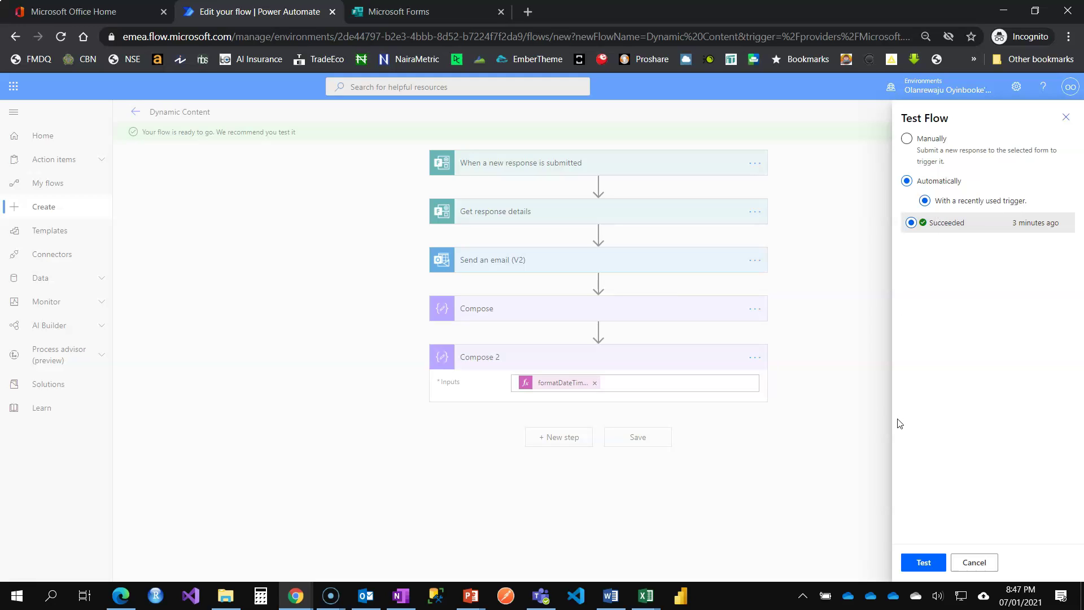
left_click(924, 562)
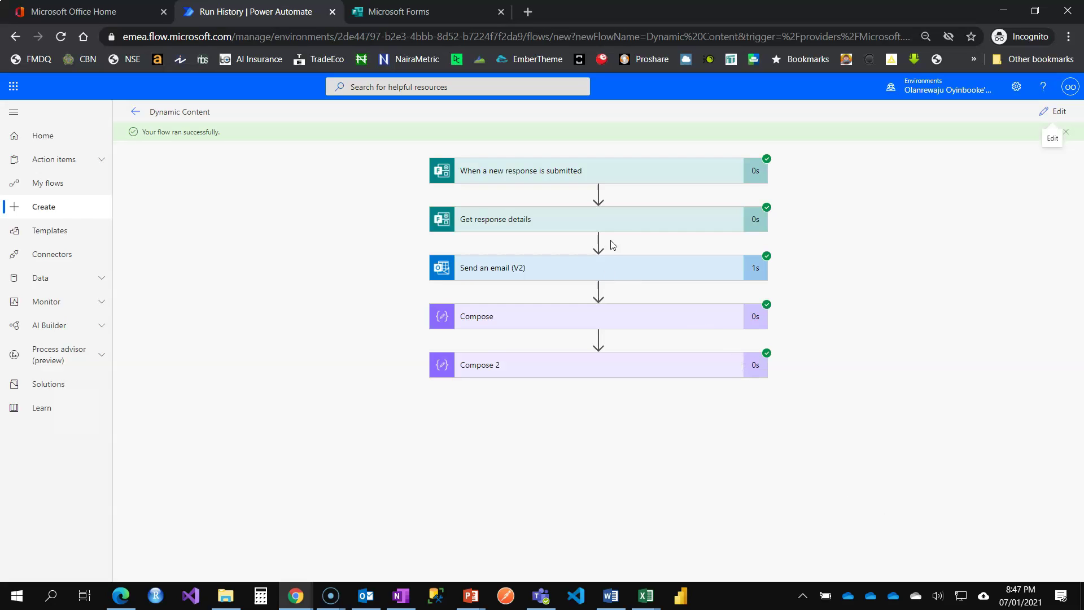
Step: Expand the Get response details, Send an email (V2), Compose and Compose 2 results to confirm Thursday
left_click(614, 225)
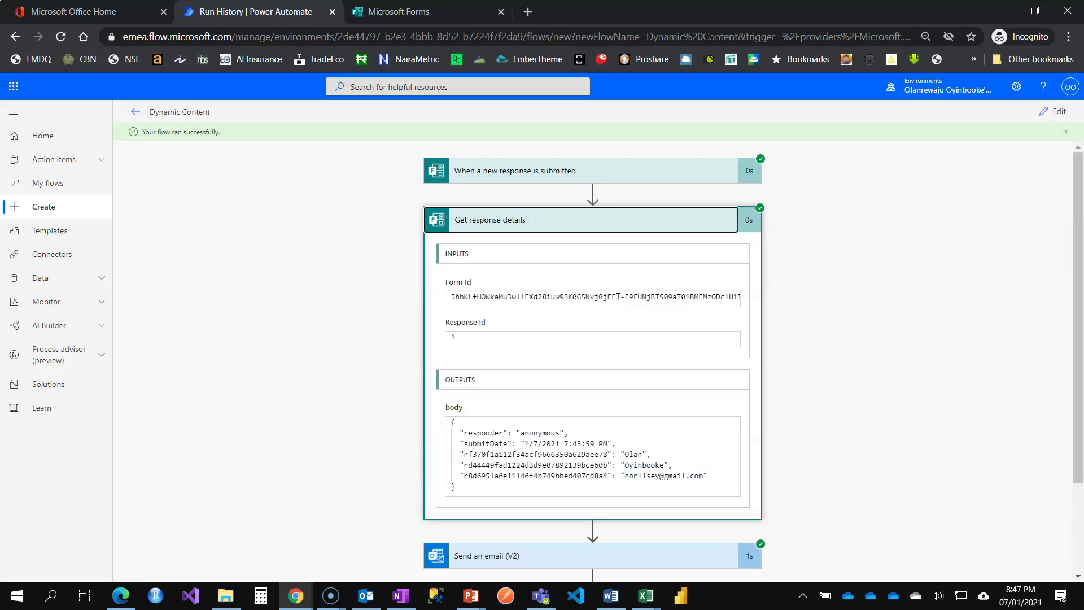
scroll(606, 387, "down", 2)
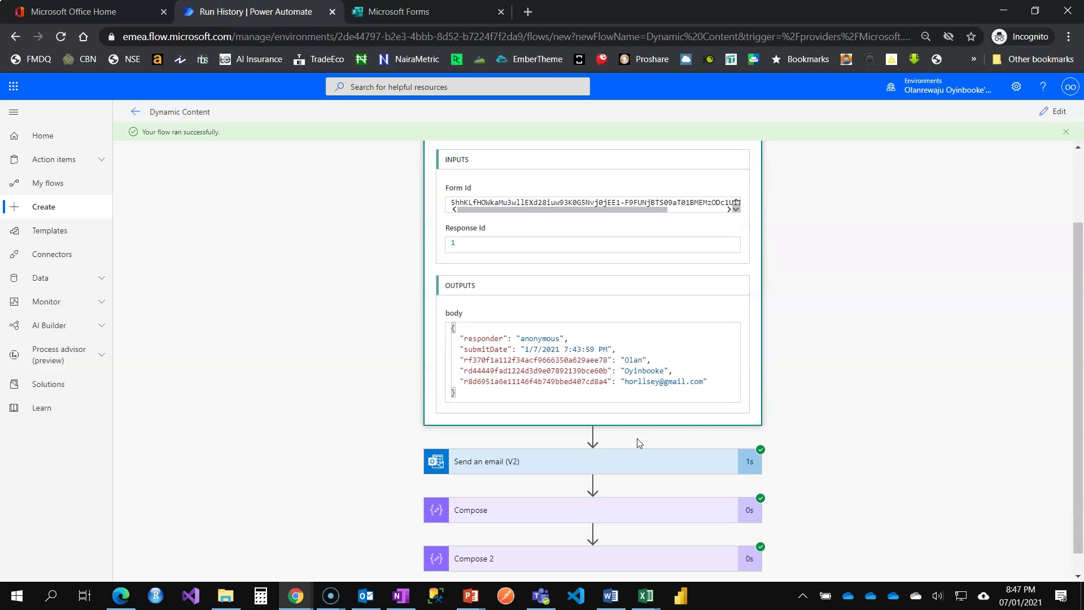
left_click(644, 457)
scroll(637, 438, "down", 5)
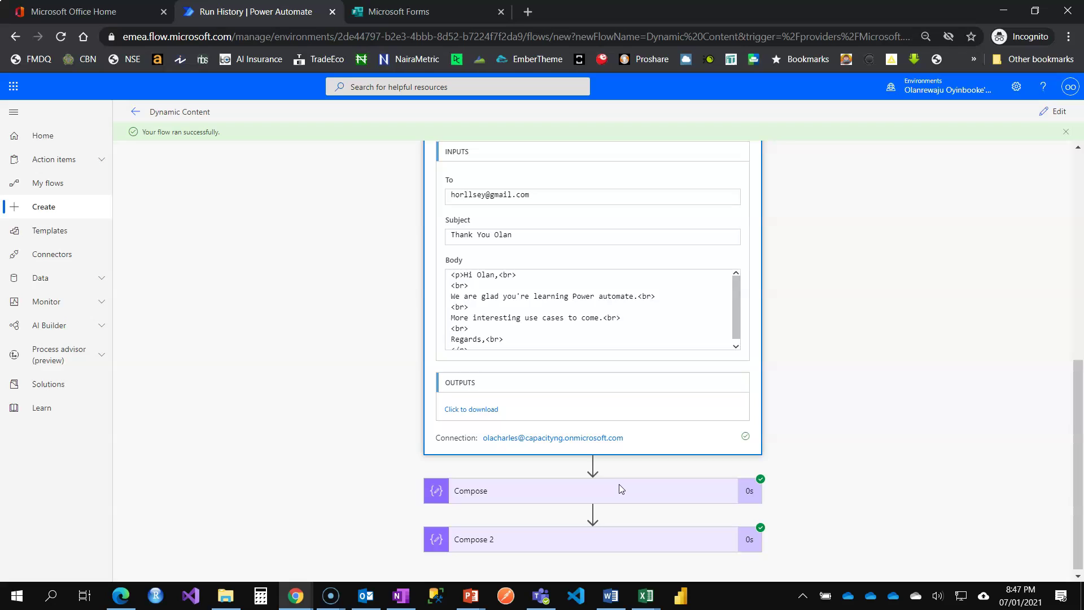
left_click(619, 487)
scroll(621, 446, "down", 3)
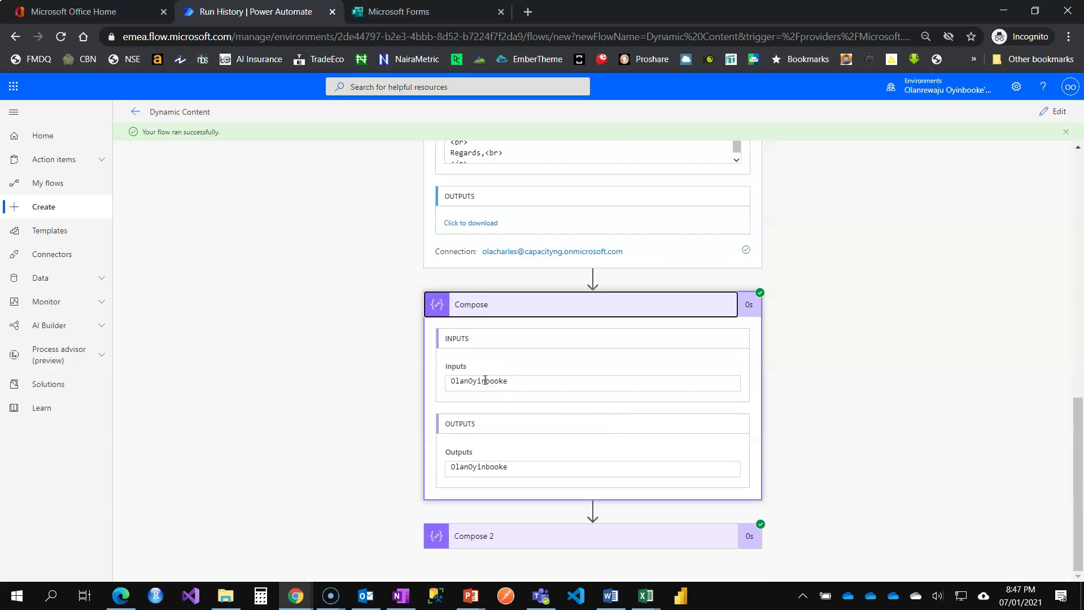
left_click(639, 536)
scroll(630, 413, "down", 3)
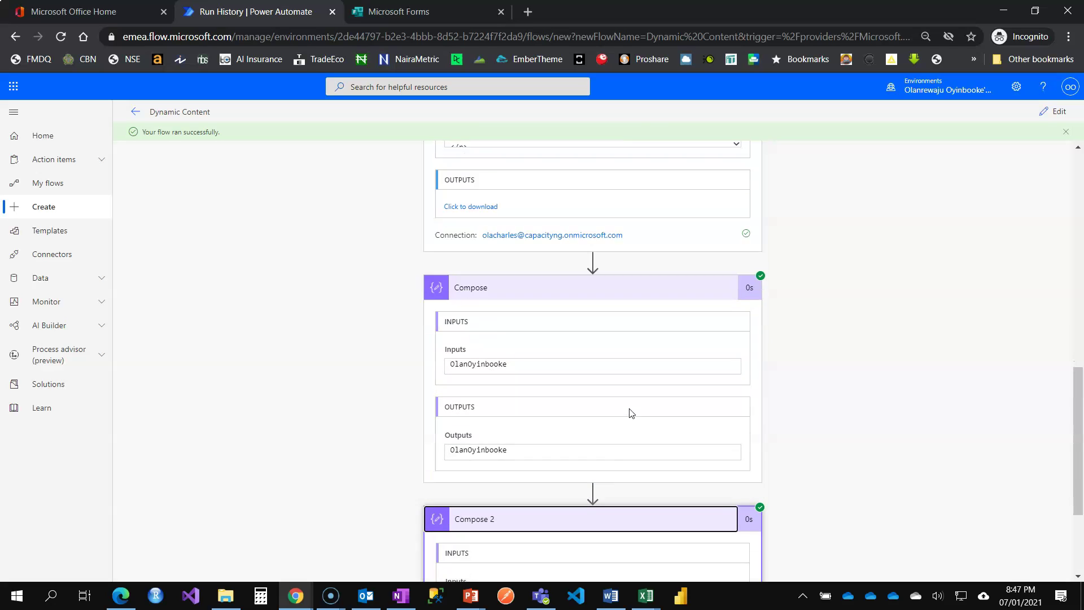